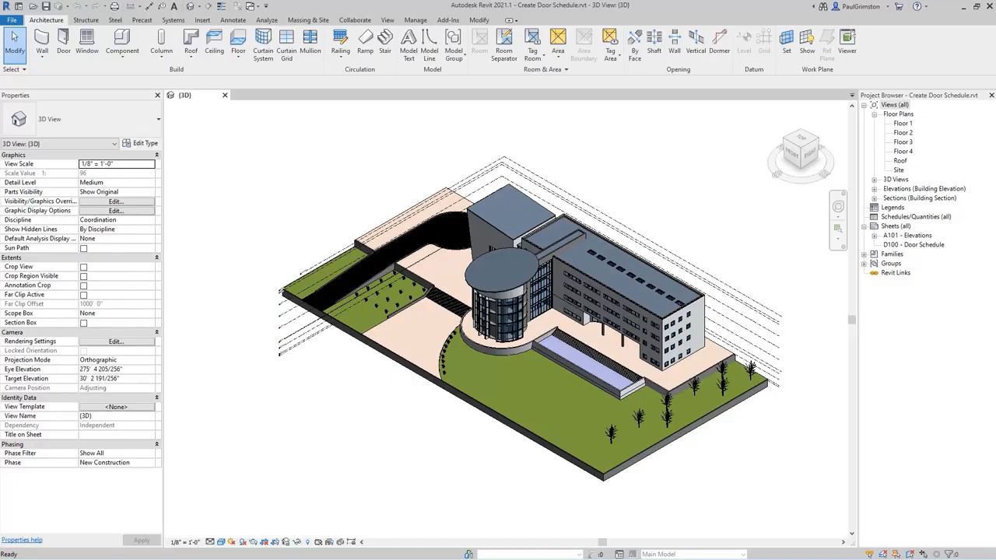
Create a new schedule of building components for the Doors category, named Door Schedule, in the New Construction phase.
click(387, 20)
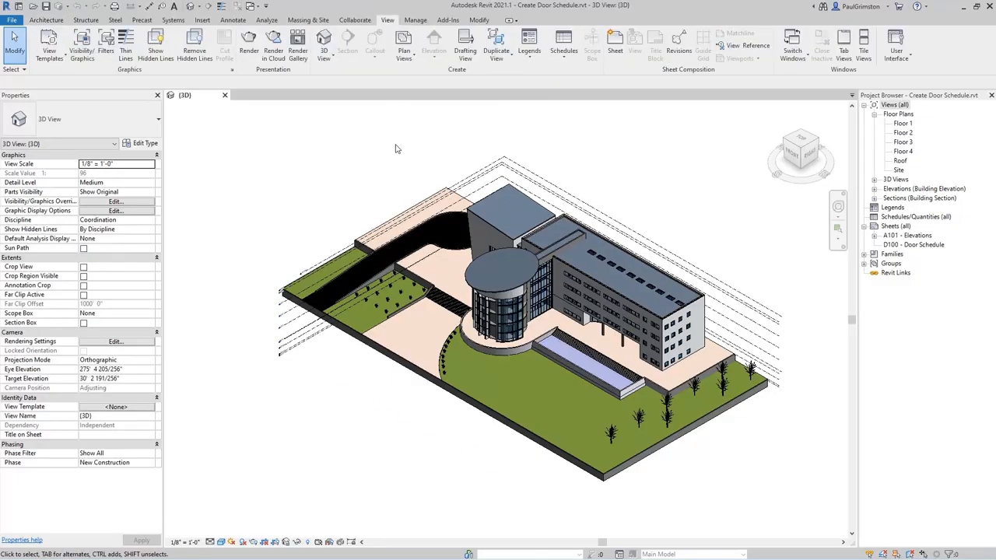
click(563, 59)
click(607, 76)
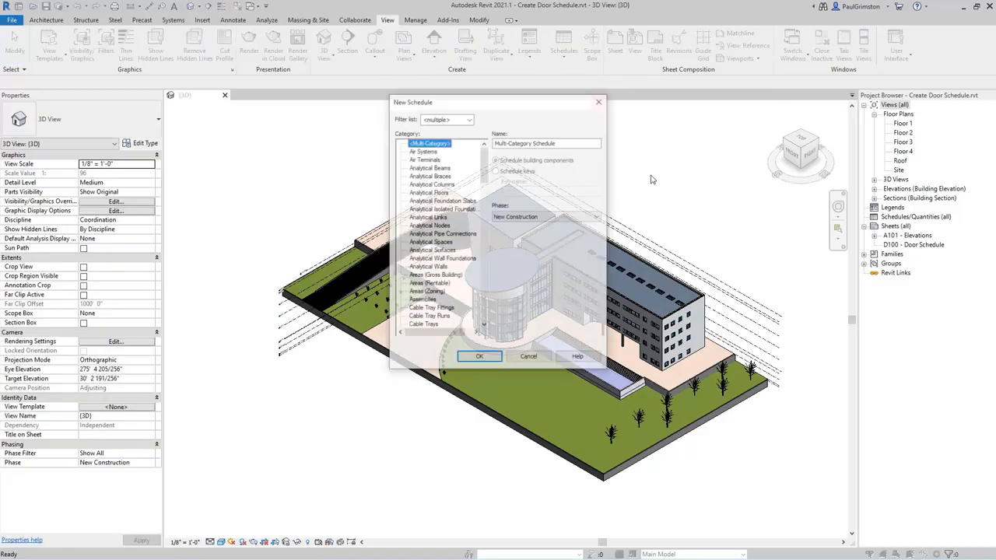
drag(485, 165, 486, 200)
click(417, 243)
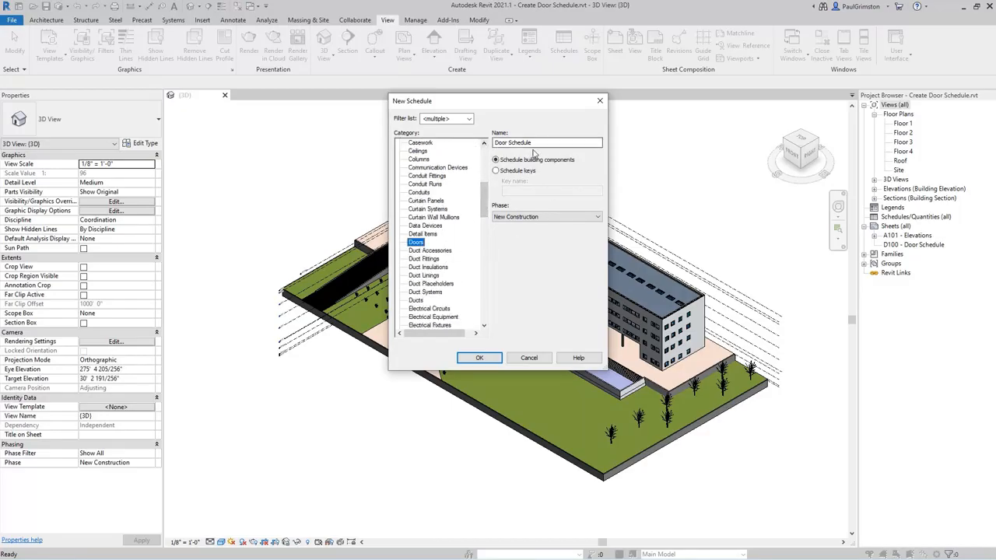
click(487, 358)
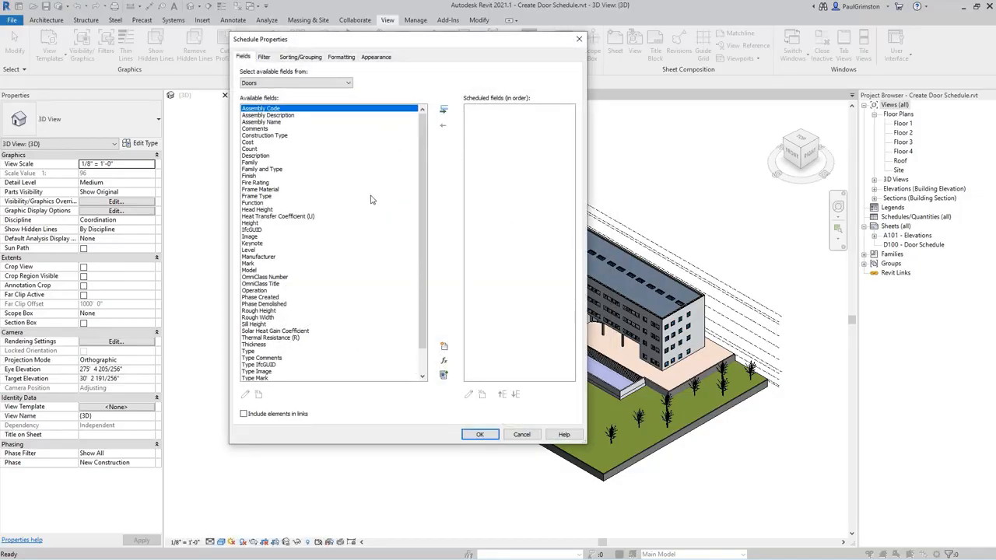
Add the Mark, Type Mark and Description fields to the door schedule, in that order.
double_click(250, 264)
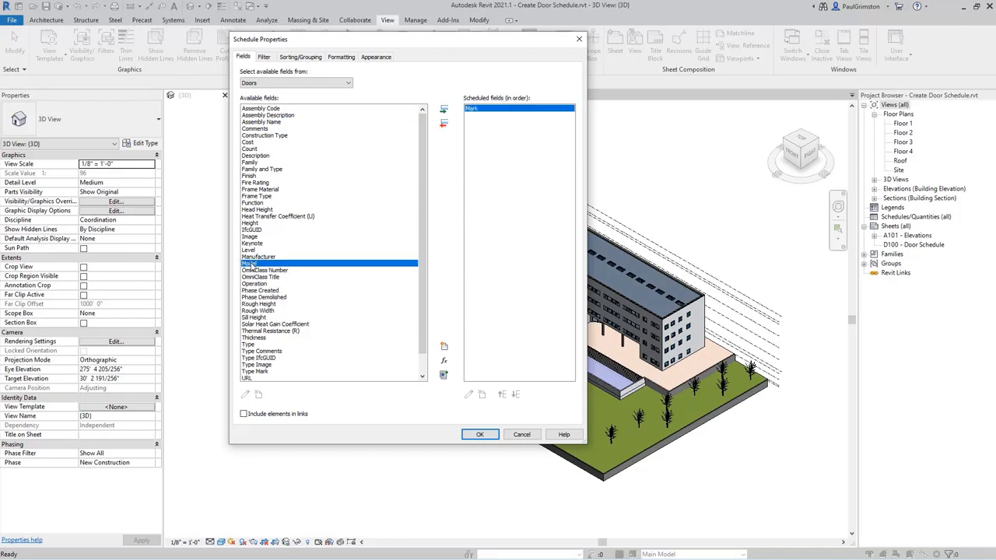
click(254, 371)
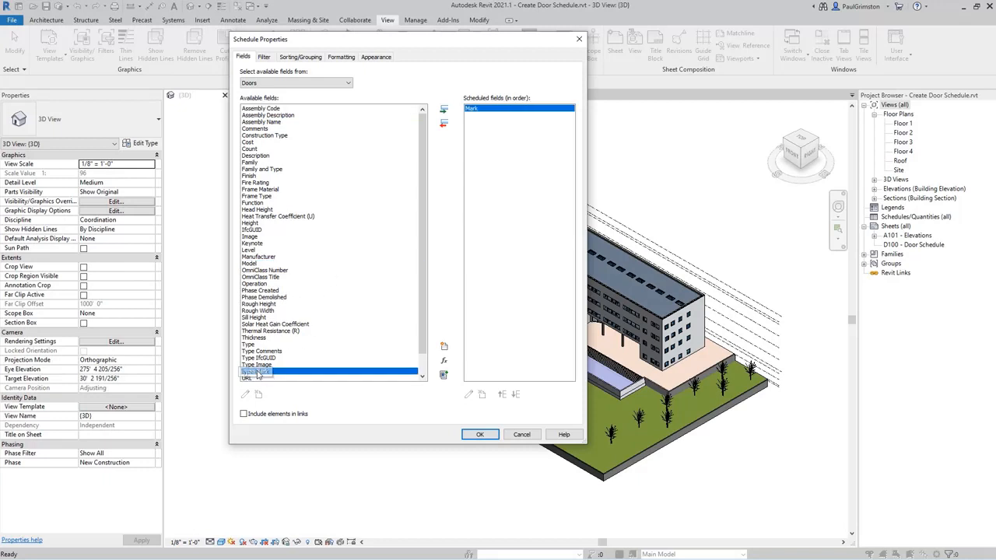
click(443, 110)
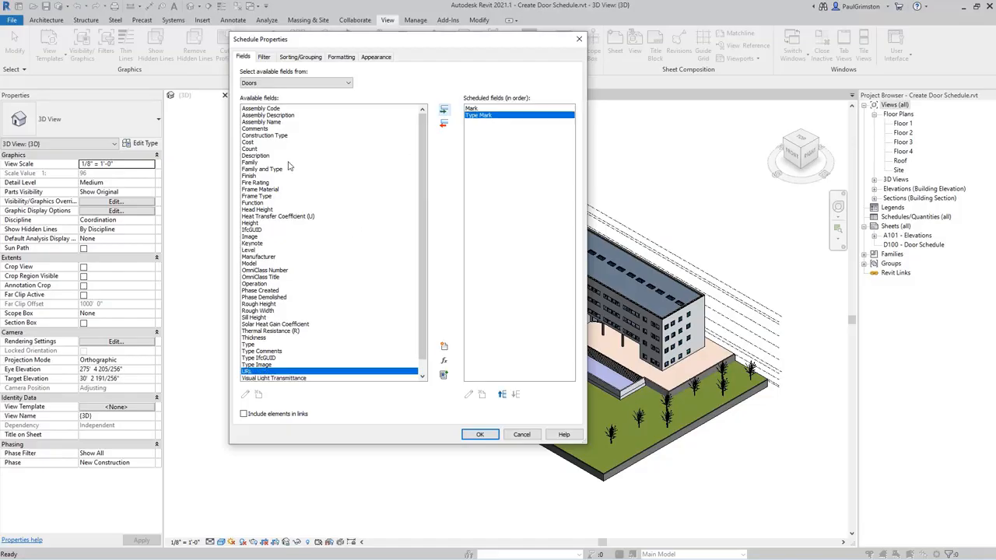
click(260, 156)
click(443, 110)
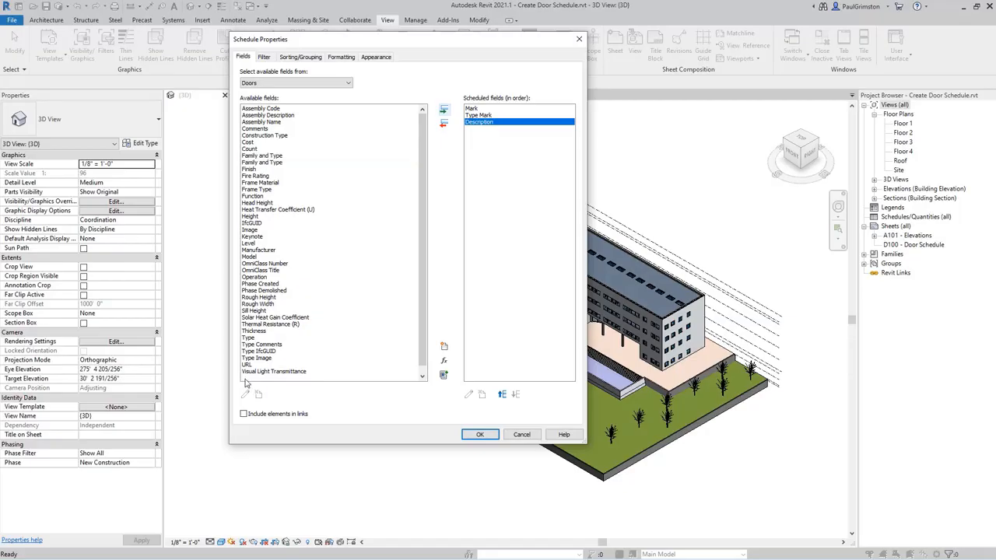
Add the Width, Height, Thickness and Level fields to the scheduled fields after Description.
click(249, 377)
click(442, 109)
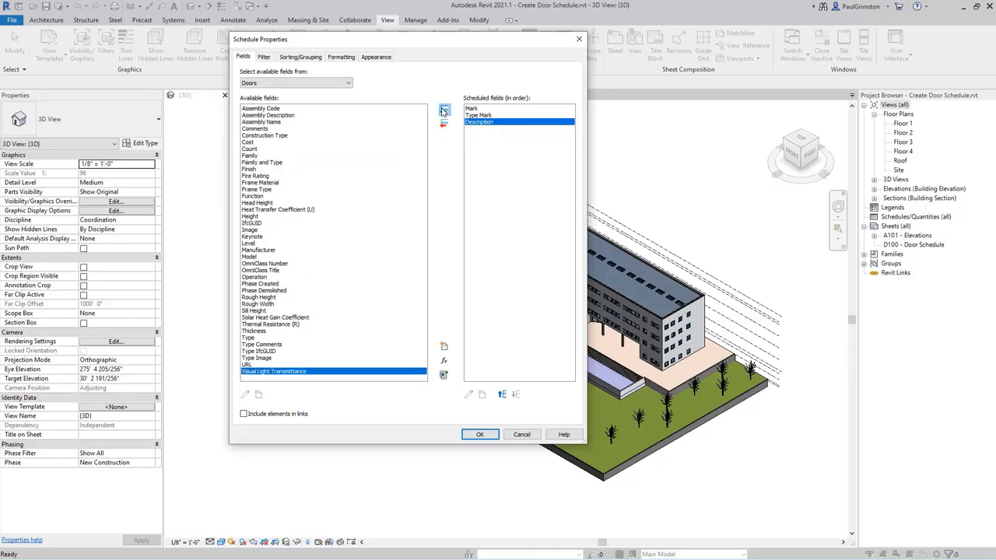
click(251, 217)
click(443, 110)
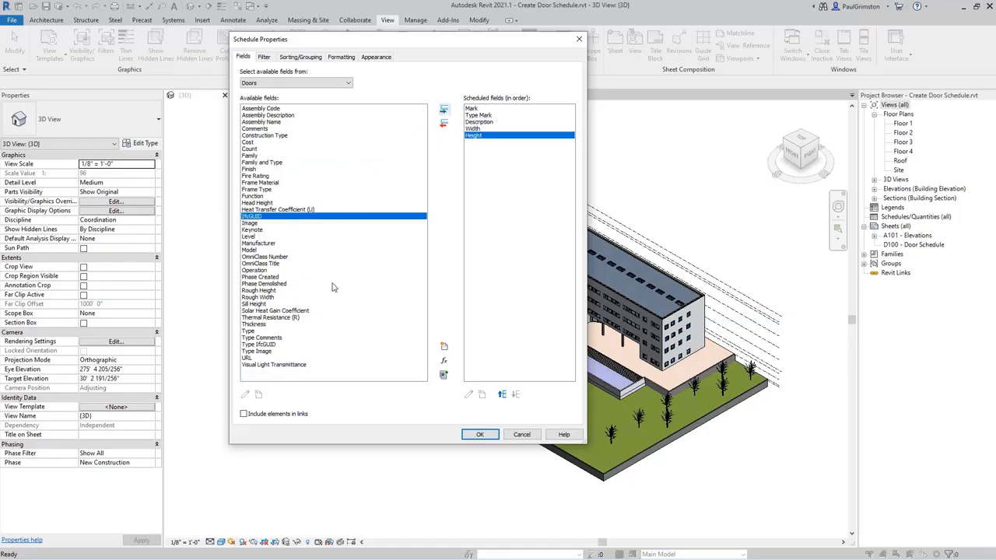
click(263, 324)
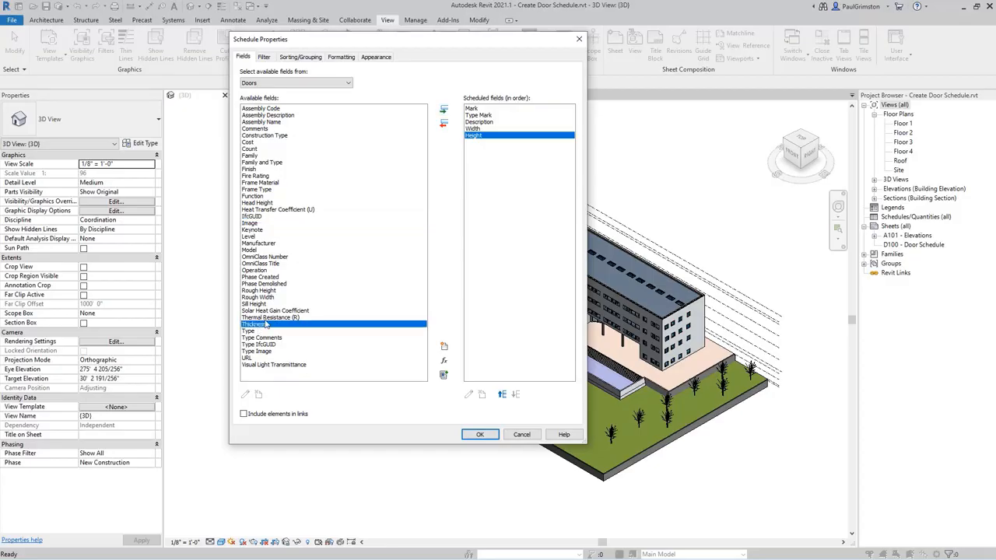
click(442, 110)
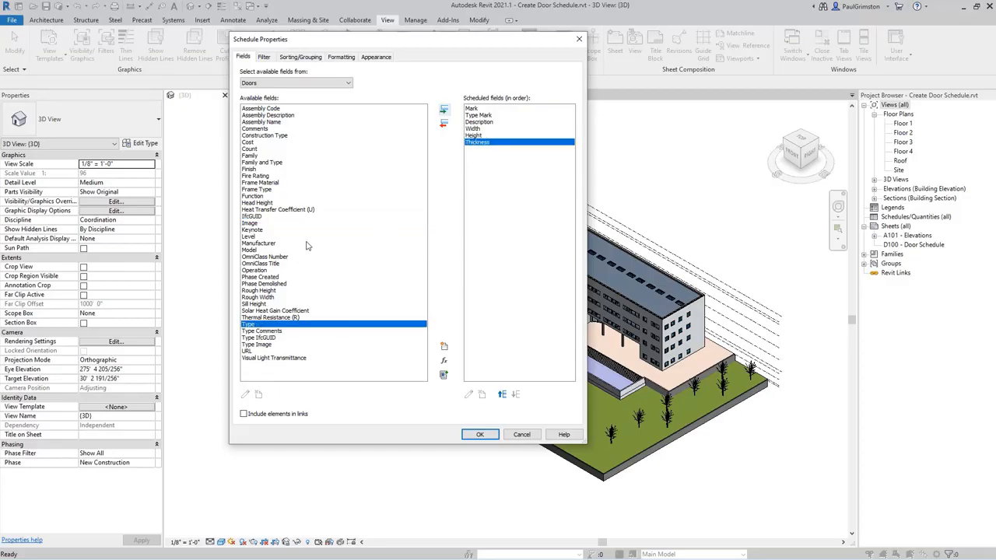
click(253, 236)
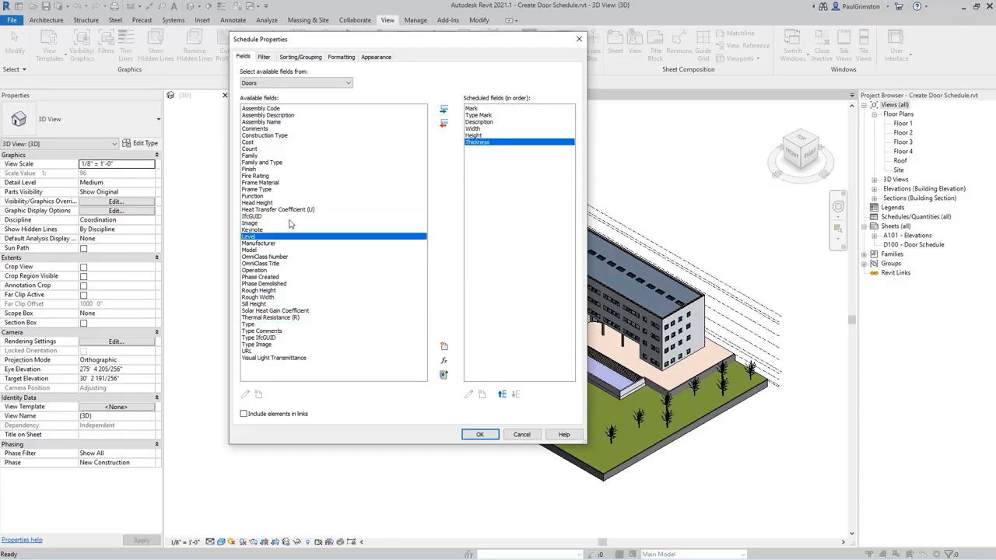
click(443, 110)
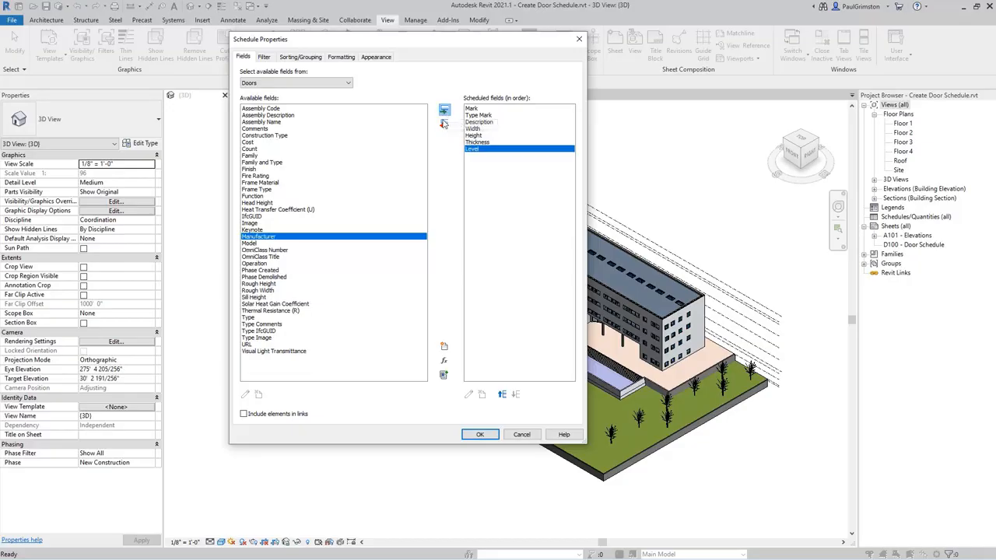
Add the From Room: Name and To Room: Name fields and generate the door schedule.
click(350, 84)
click(332, 95)
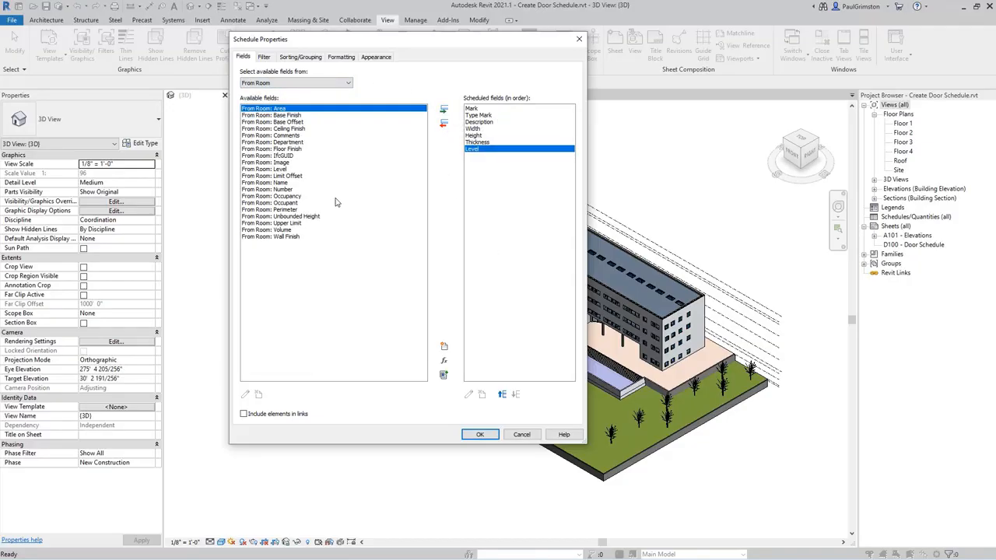
click(268, 182)
click(443, 110)
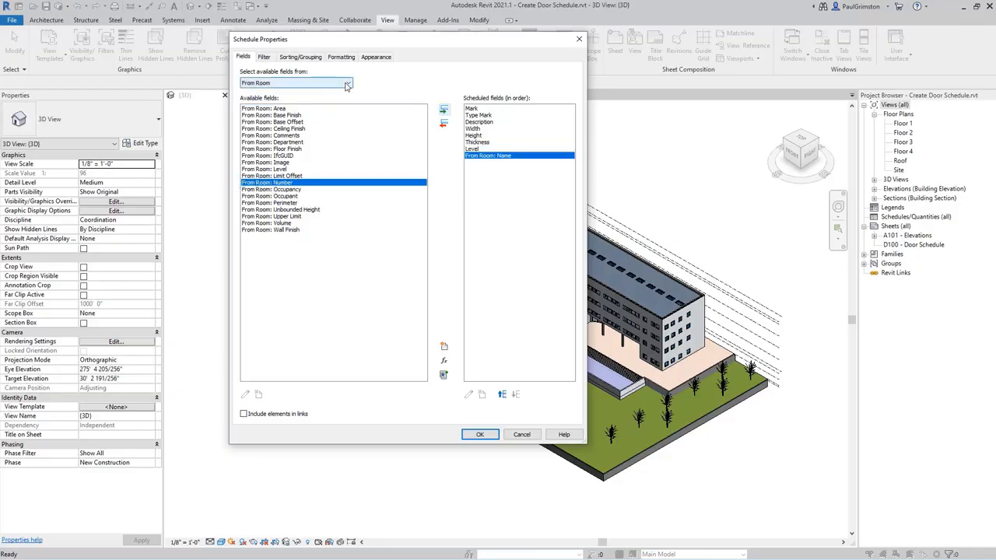
click(347, 83)
click(284, 109)
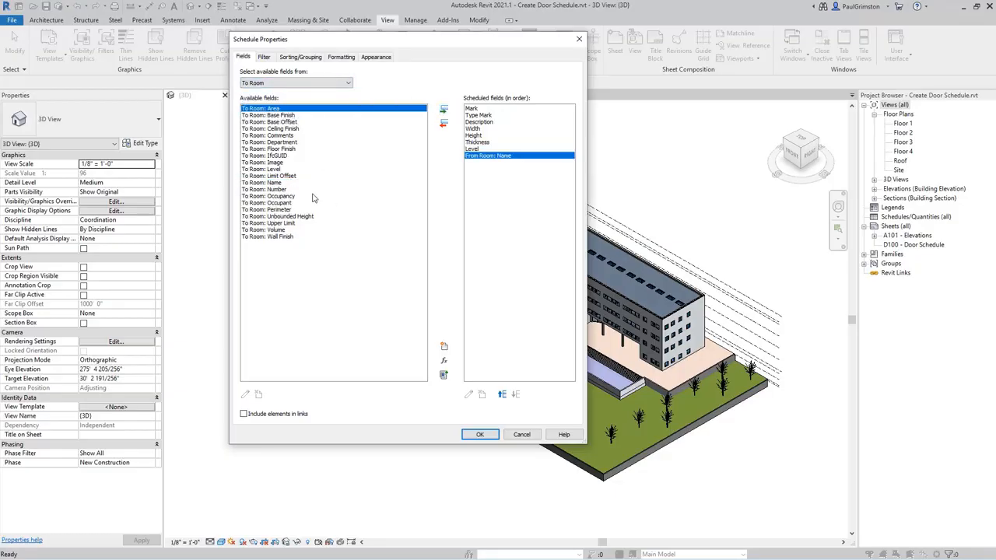
click(268, 182)
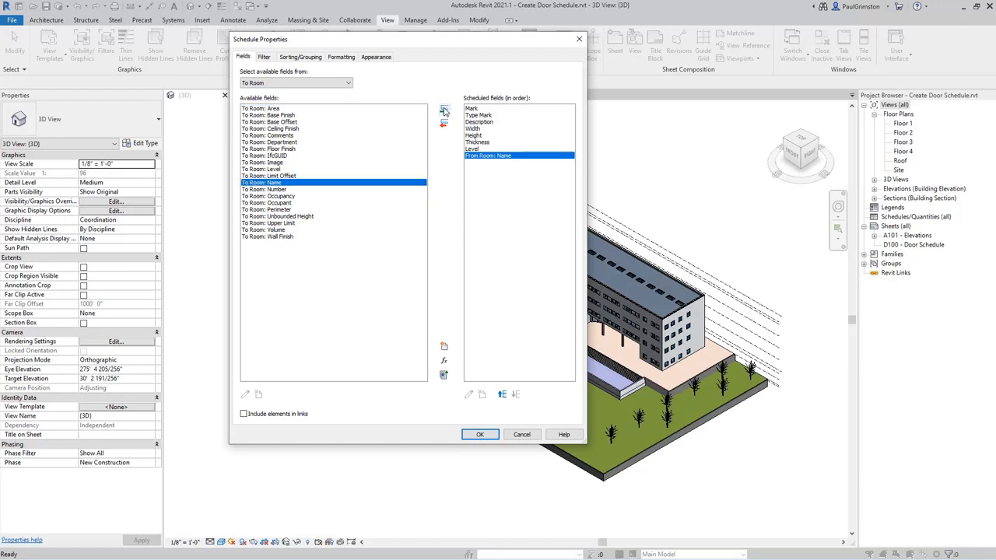
click(443, 110)
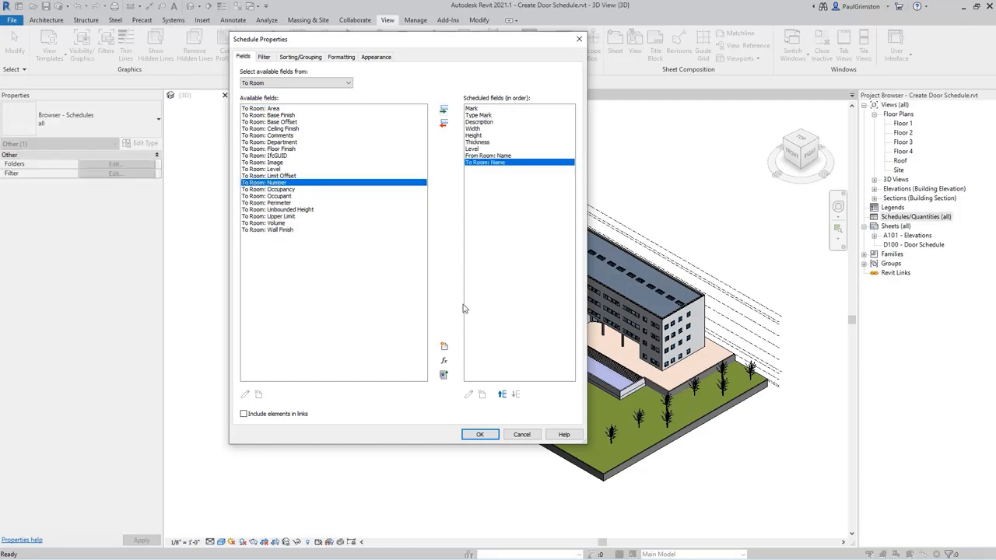
click(480, 434)
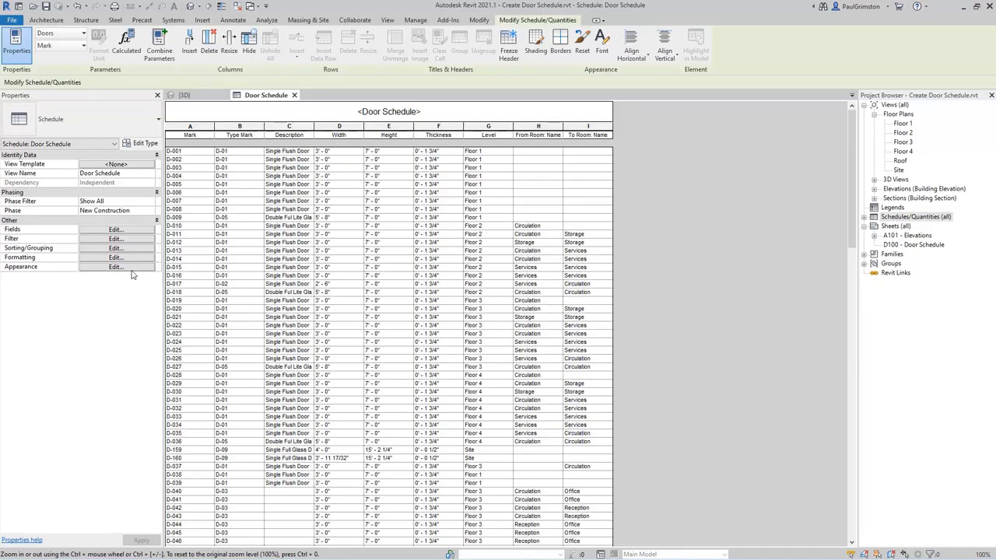
Sort the schedule by Level with a header and blank line for each group, then by Mark.
click(117, 248)
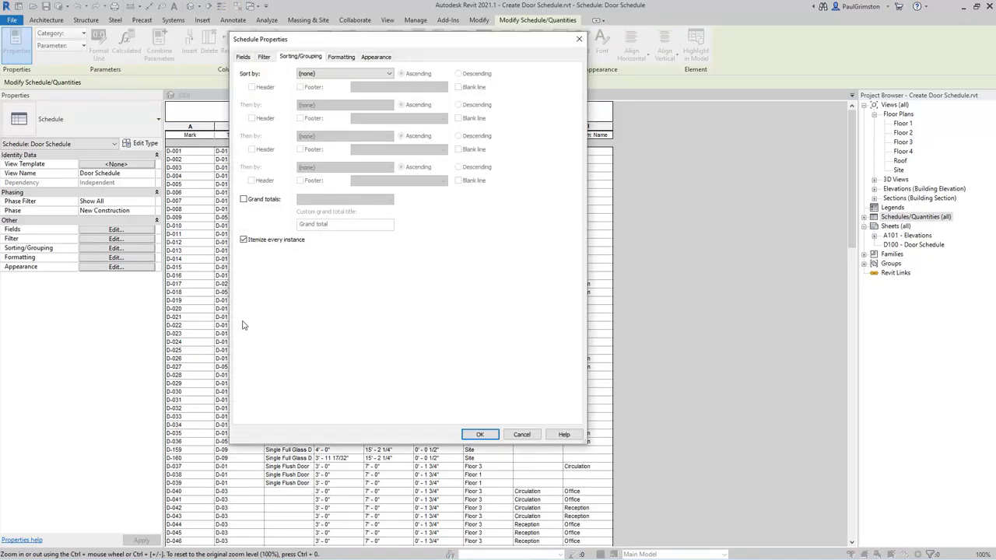
click(312, 76)
click(310, 130)
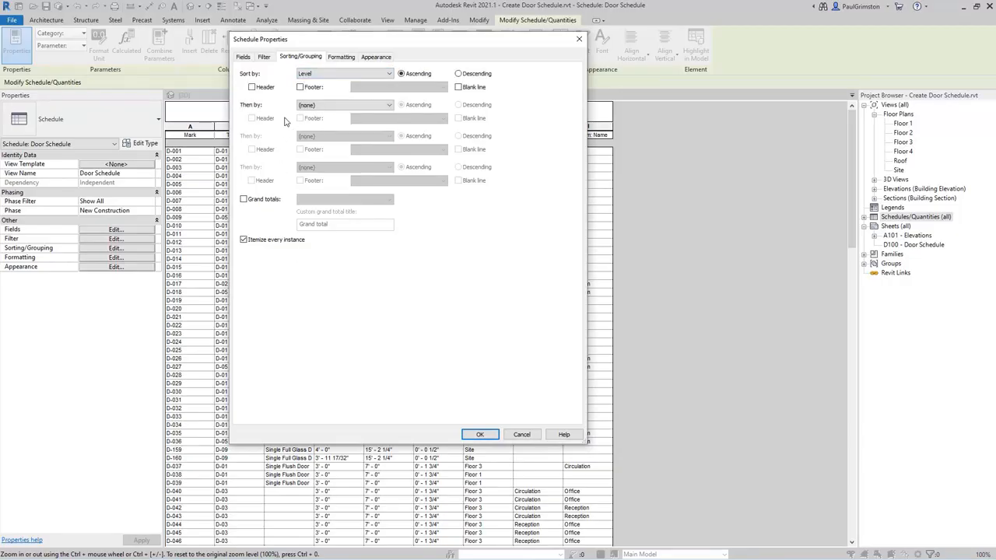
click(252, 87)
click(459, 87)
click(321, 107)
click(317, 122)
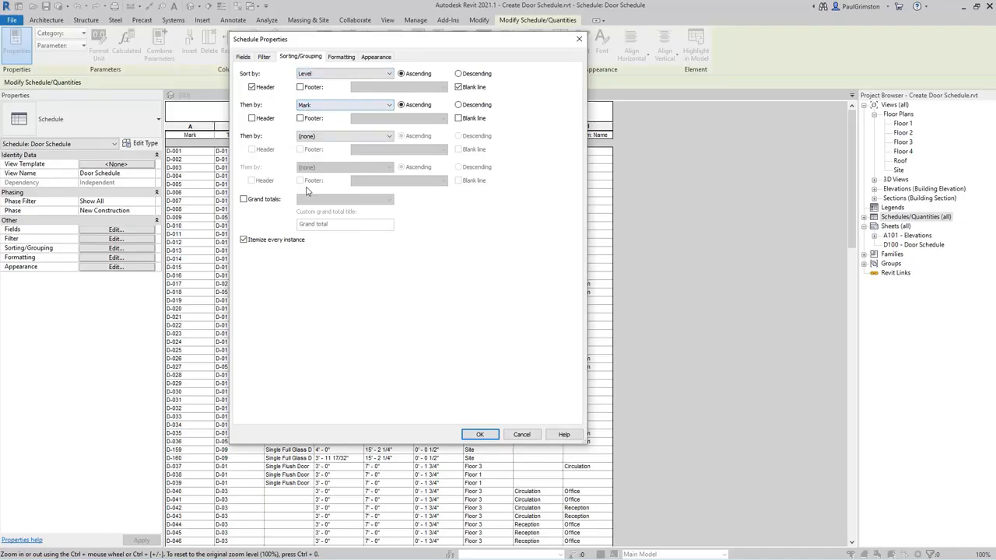
Make Level a hidden field in the schedule's formatting.
click(341, 59)
click(250, 122)
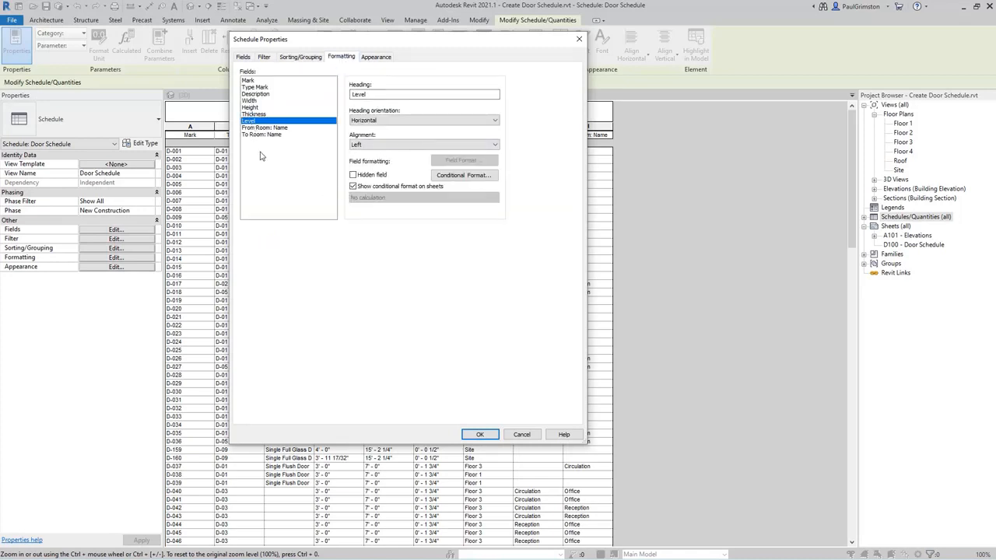
click(353, 176)
Override the project settings in the Thickness field's format to suppress 0 feet, and apply the schedule properties.
click(259, 115)
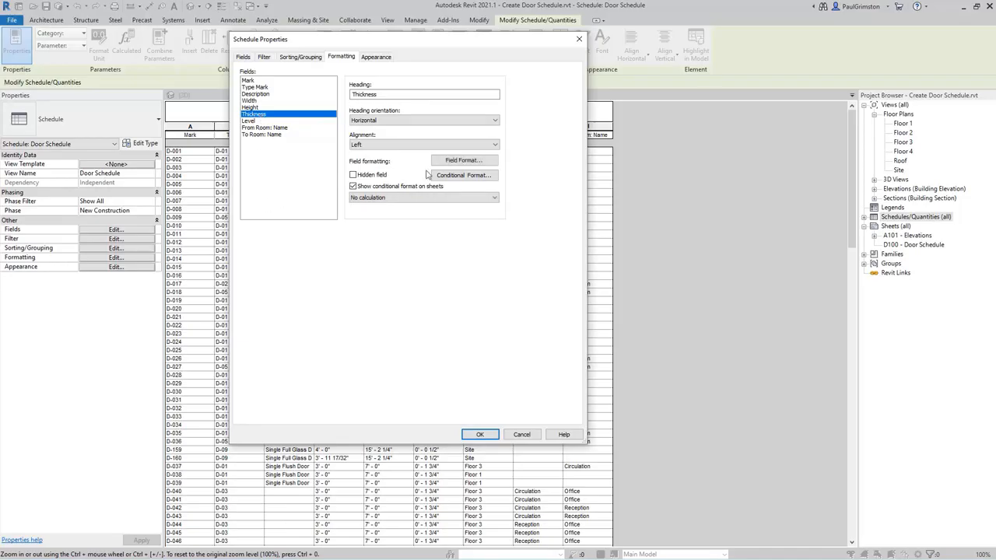
click(459, 163)
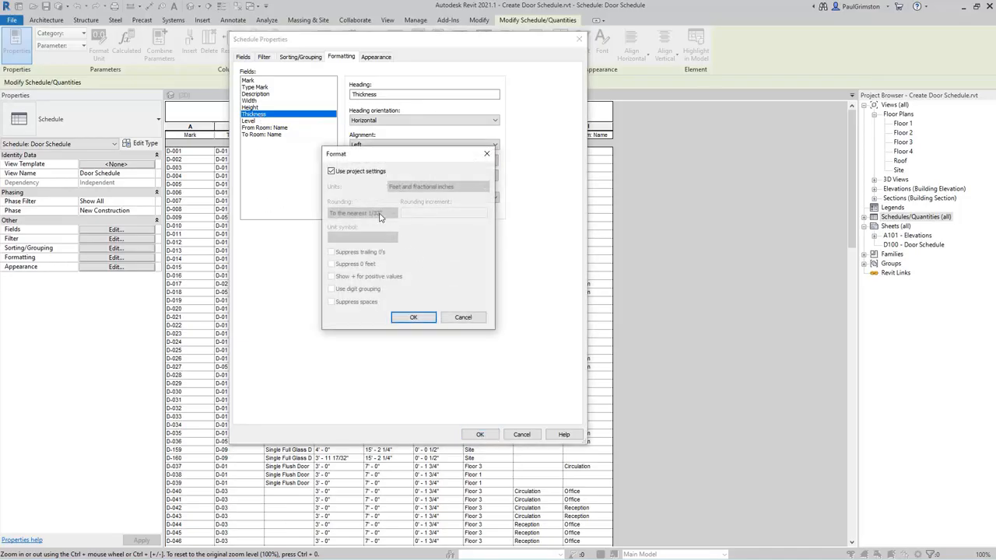
click(331, 172)
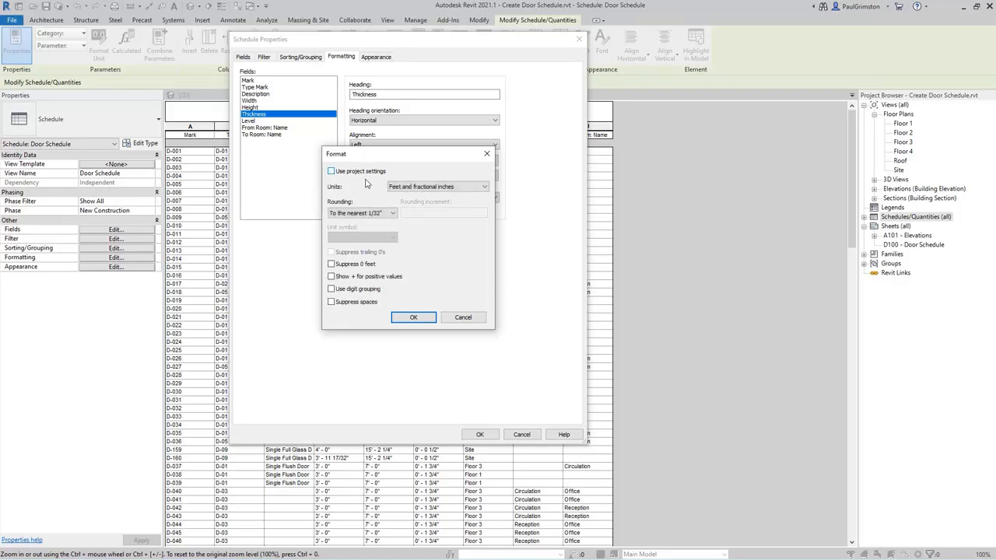
click(333, 265)
click(419, 317)
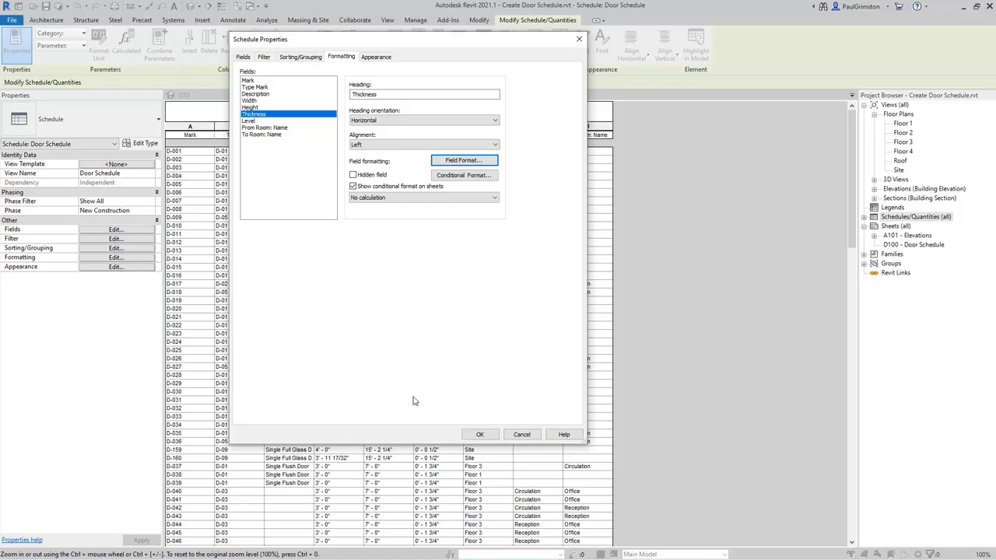
click(477, 435)
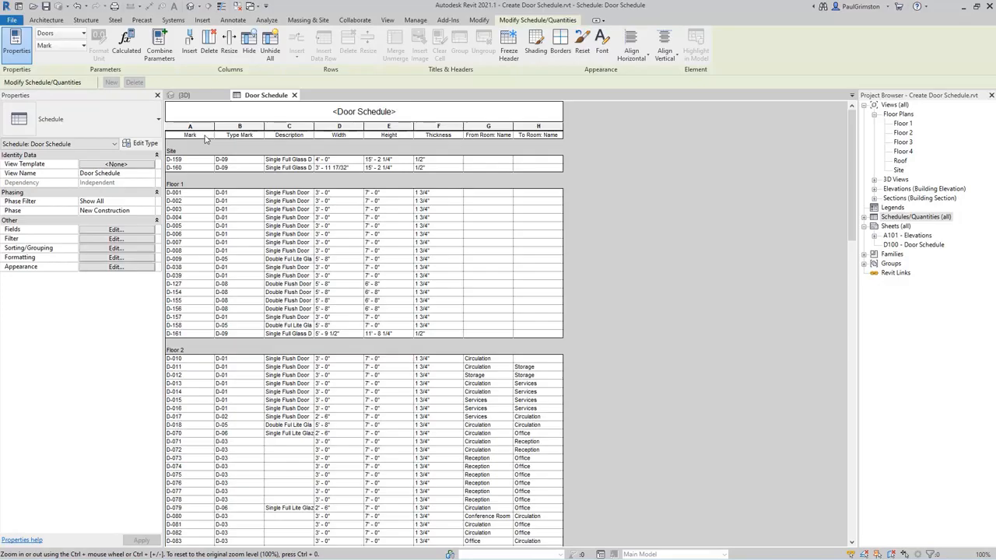
Rename the Mark heading as Door Ref., Type Mark as Door type, and Thickness as Panel Thickness.
text(oor Ref)
click(257, 136)
text(Door type)
click(425, 138)
text(Panel)
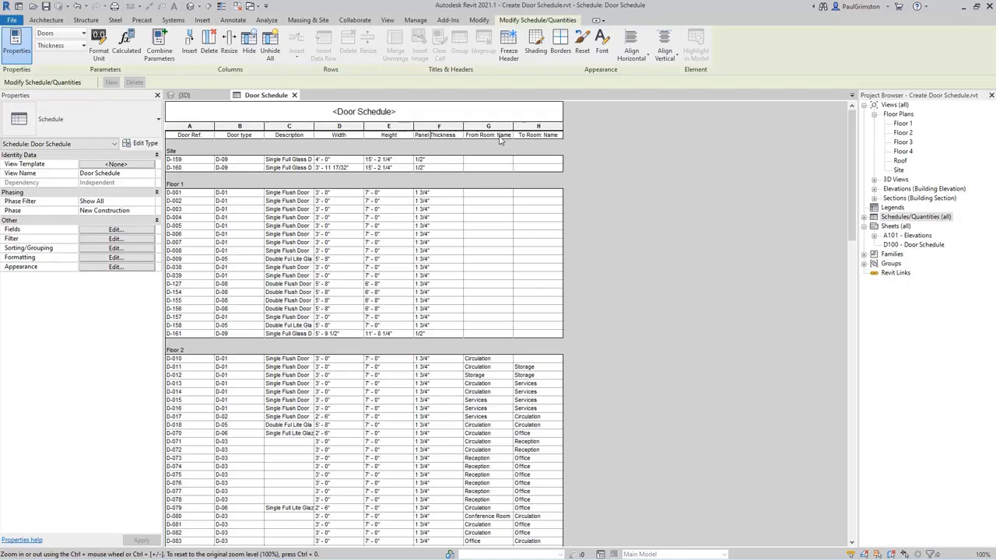
Shorten the two room name column headings to From Room and To Room.
click(508, 137)
drag(509, 135, 495, 135)
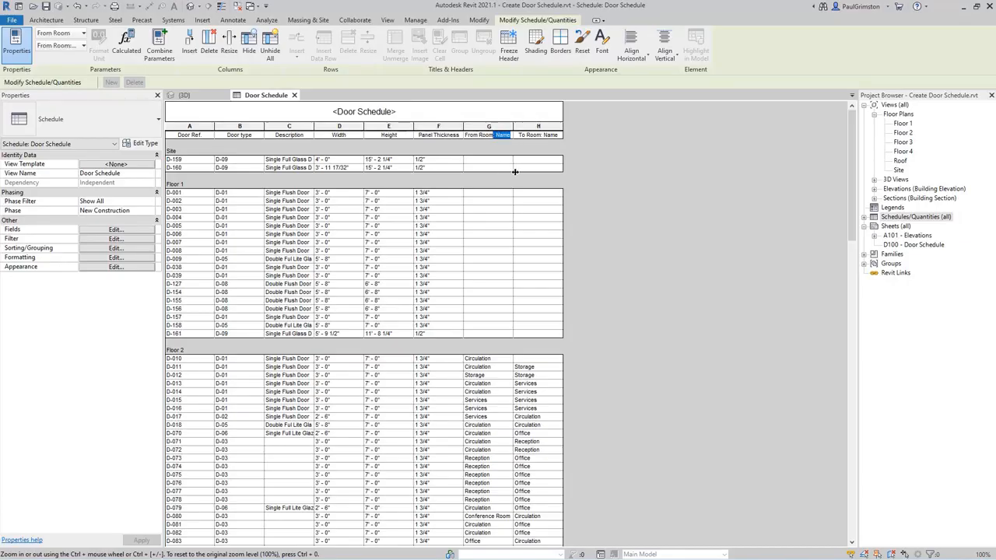
key(Delete)
click(559, 137)
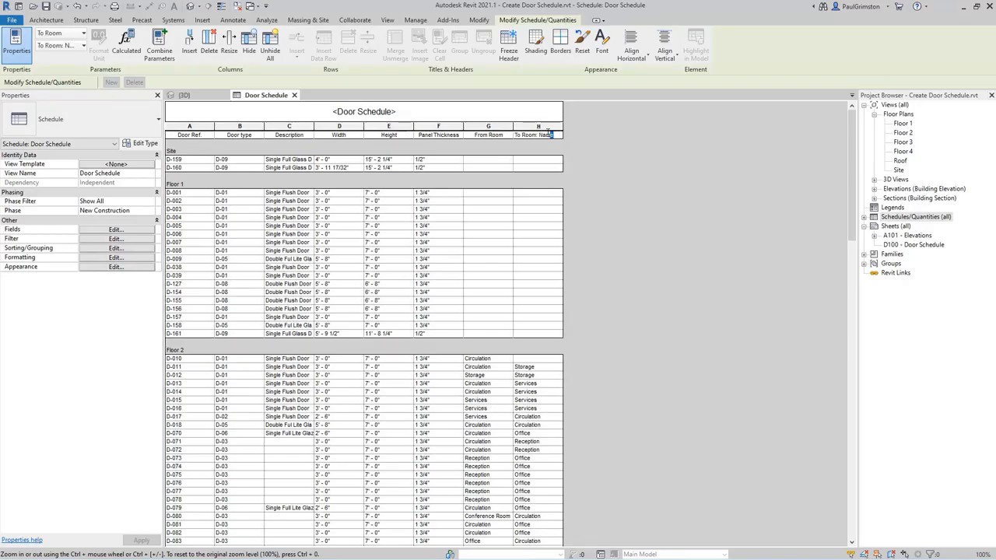
key(Delete)
Group the Width, Height and Panel Thickness column headings under one shared header.
click(445, 136)
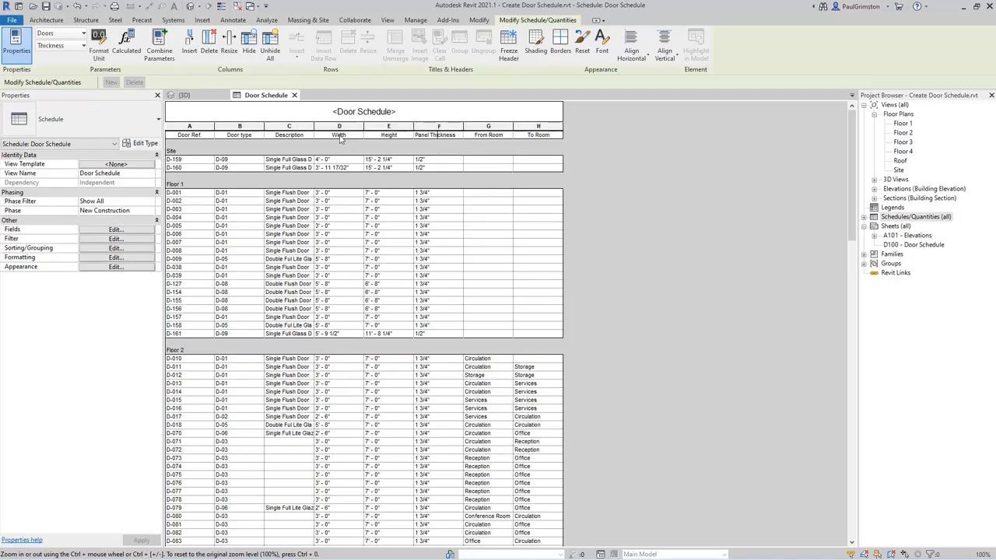
key(shift+Left)
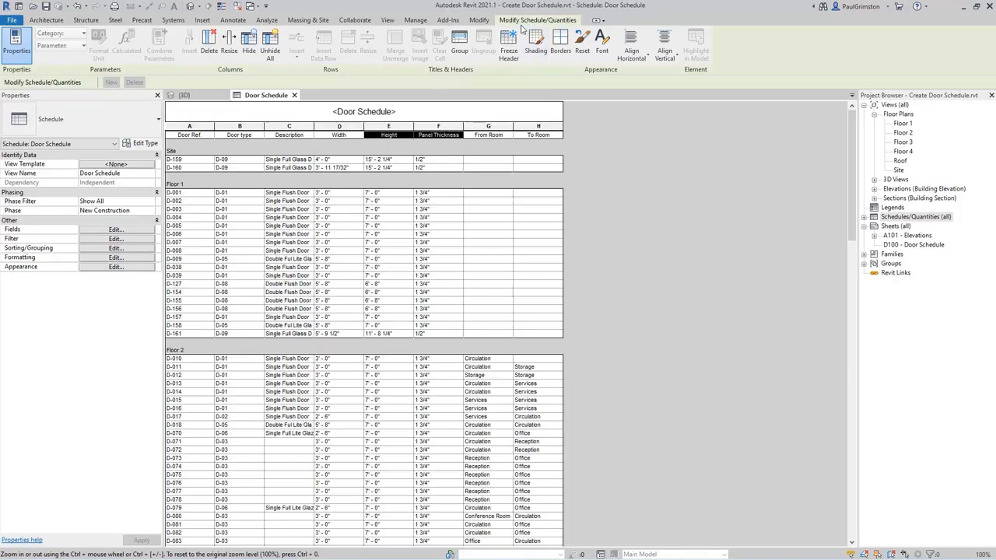
click(459, 40)
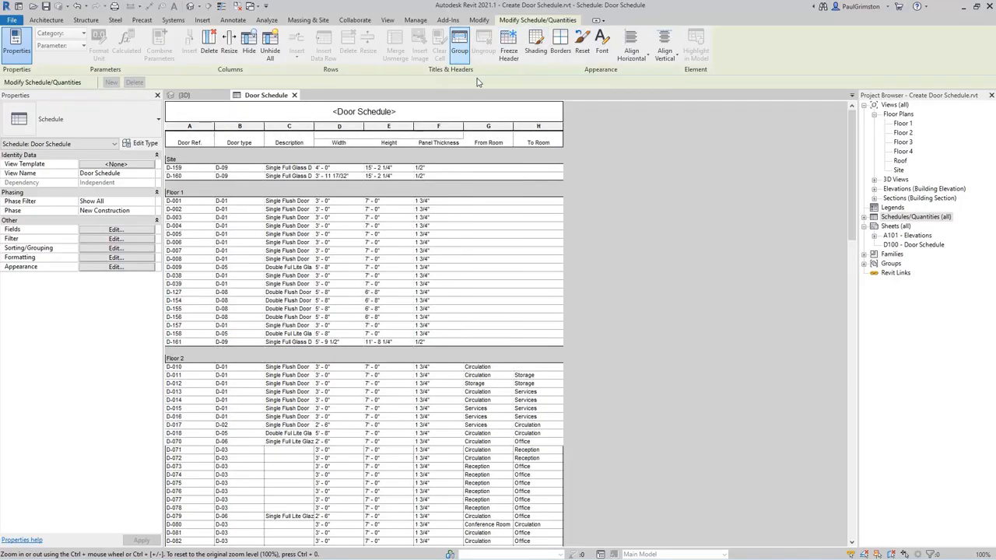
Name the shared header above the Width, Height and Panel Thickness columns Dimensions.
click(373, 138)
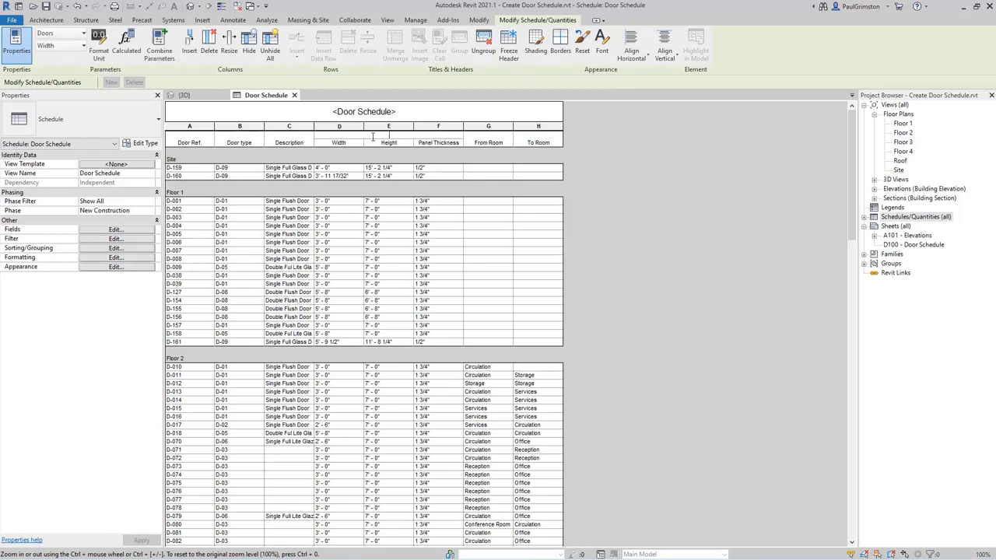
text(Dimensions)
click(601, 269)
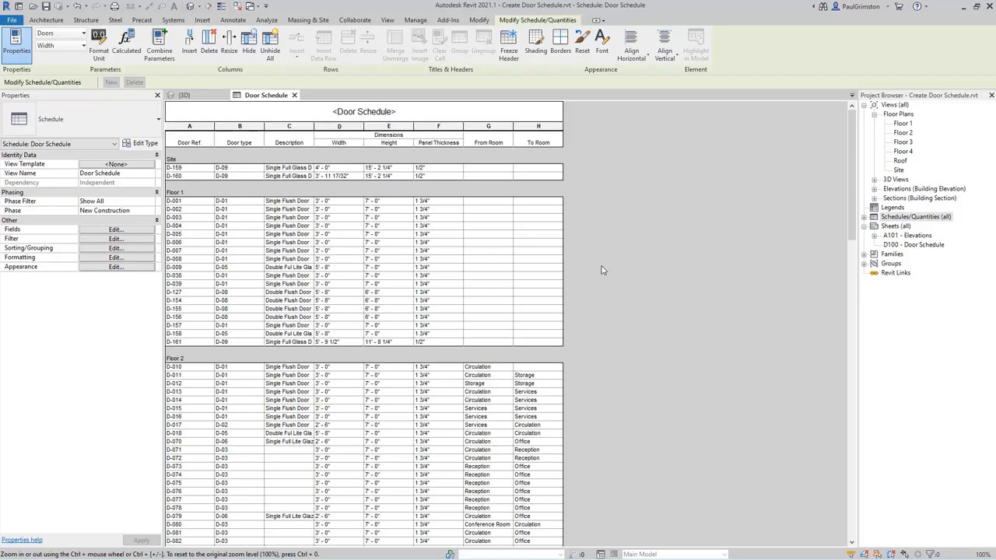
In the schedule's appearance settings, turn off grid lines and turn on the outline and stripe rows.
click(115, 267)
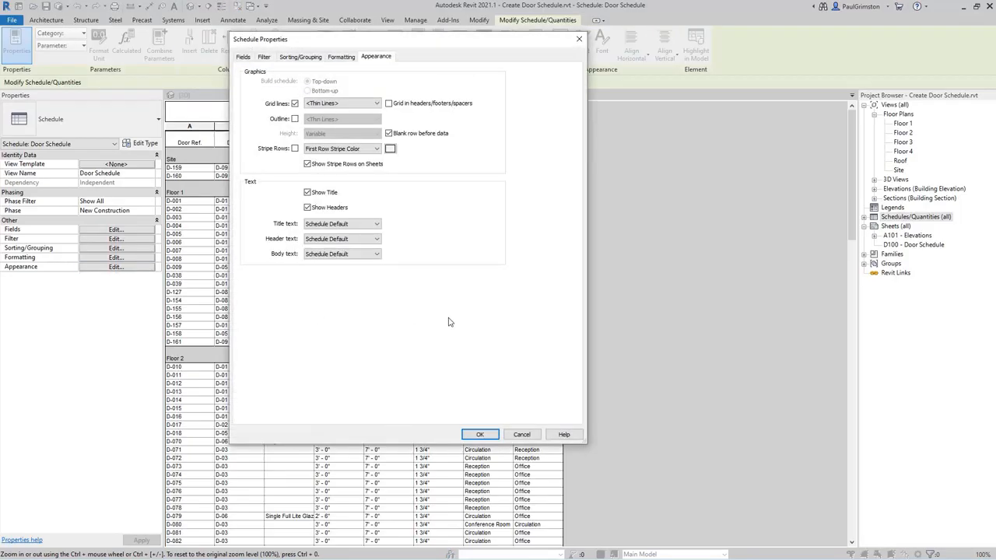
click(294, 104)
click(294, 119)
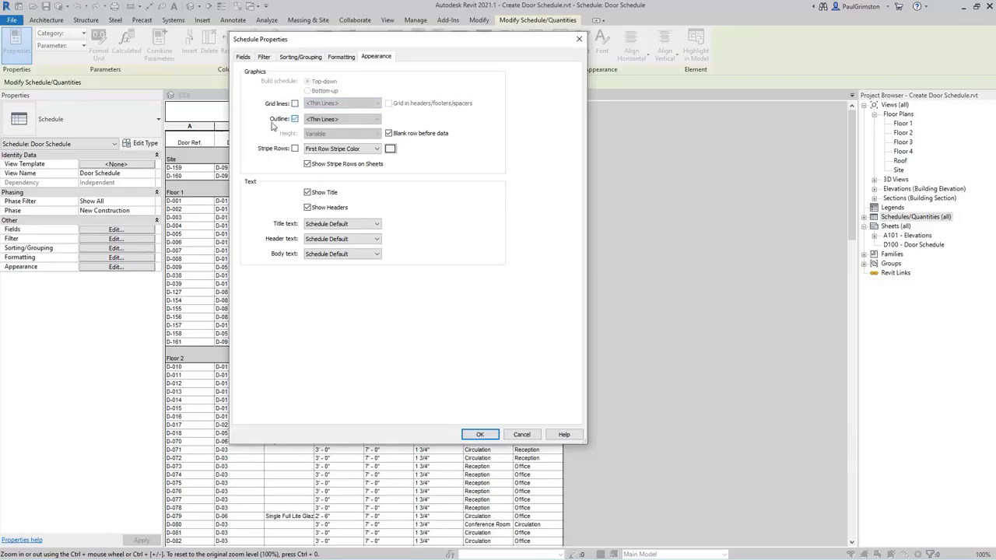
click(294, 149)
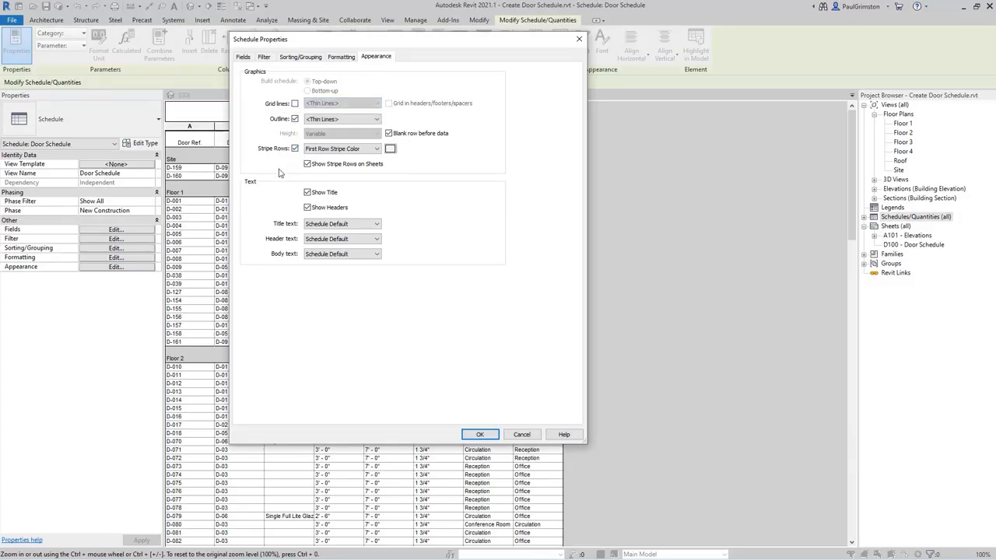
Set the first row stripe color to RGB 220-250-255.
click(391, 149)
double_click(516, 268)
text(220)
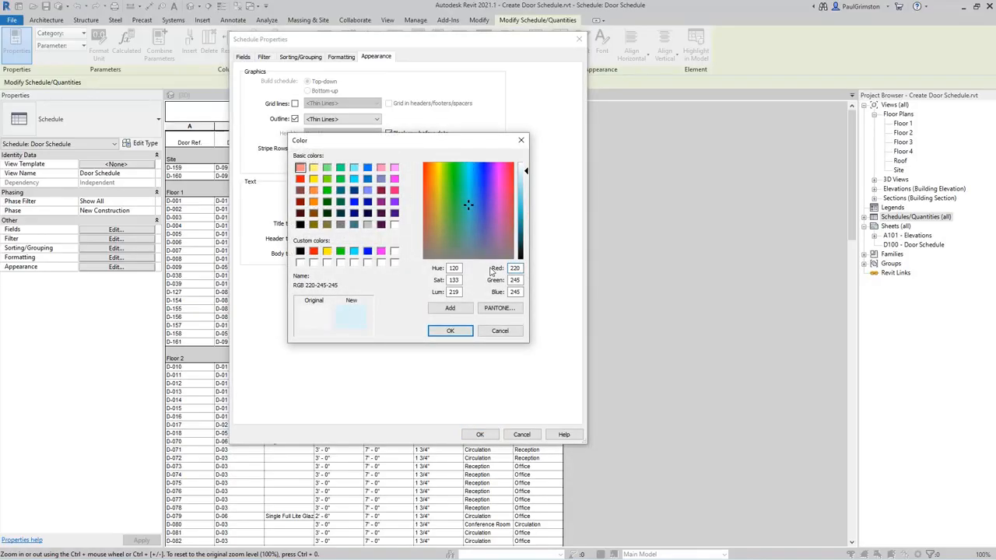
double_click(516, 280)
text(250)
double_click(515, 291)
text(255)
click(451, 331)
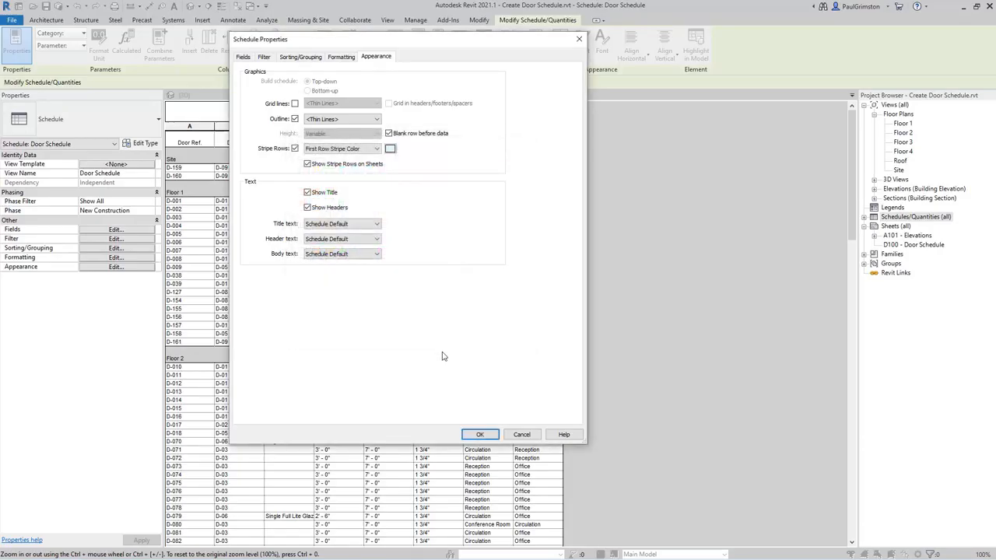
Set the schedule's title text to 1/4" Arial and apply the appearance settings.
click(350, 225)
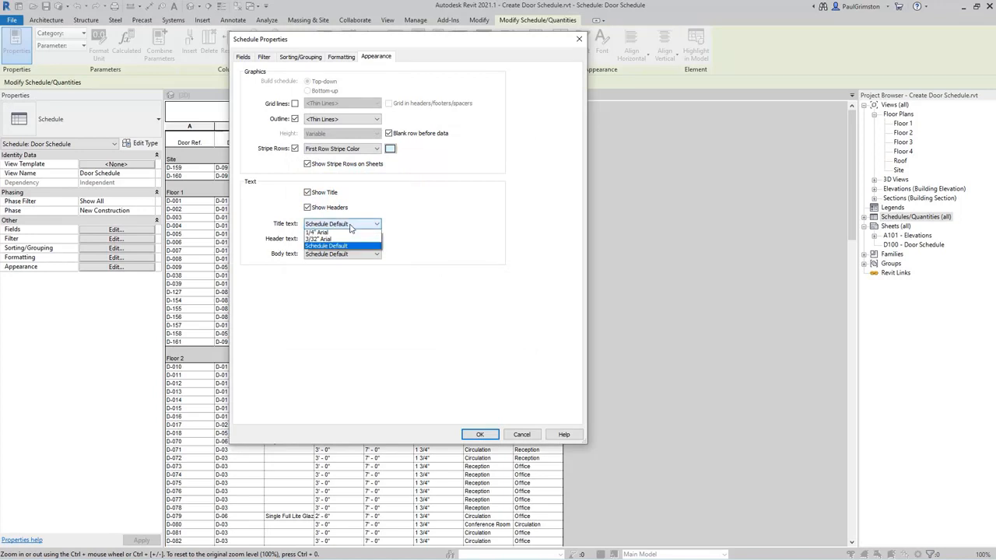
click(329, 234)
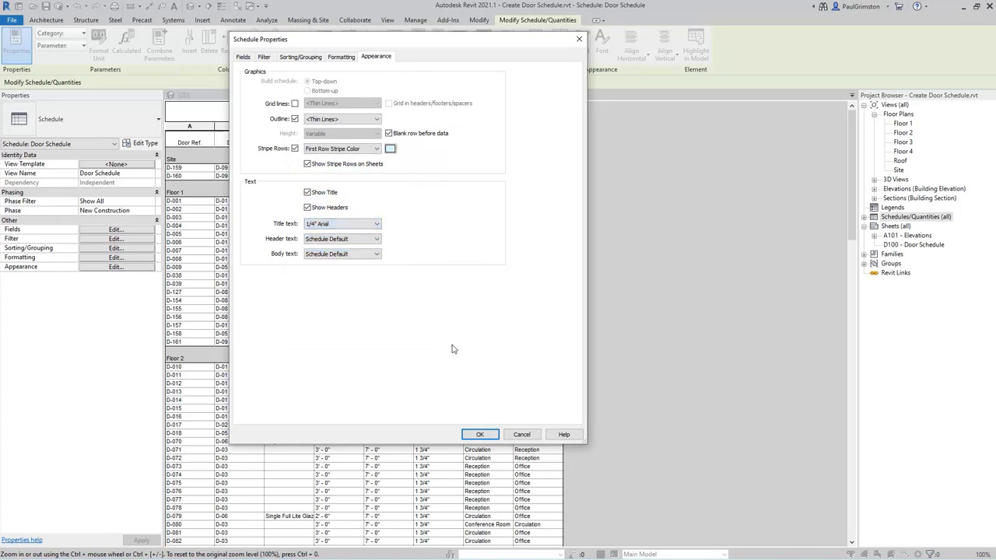
click(481, 435)
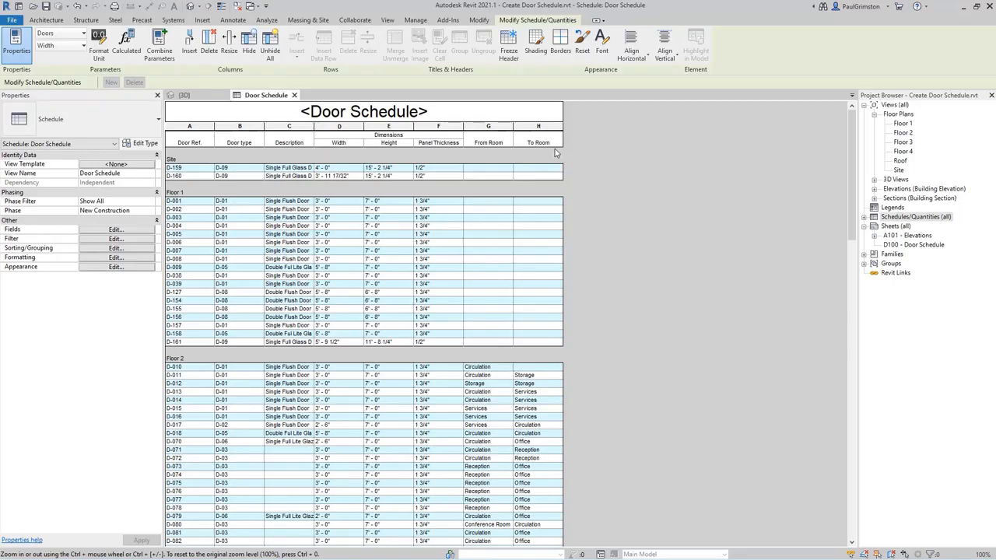
Shade all column header cells with the color RGB 220-250-255.
drag(555, 145, 188, 137)
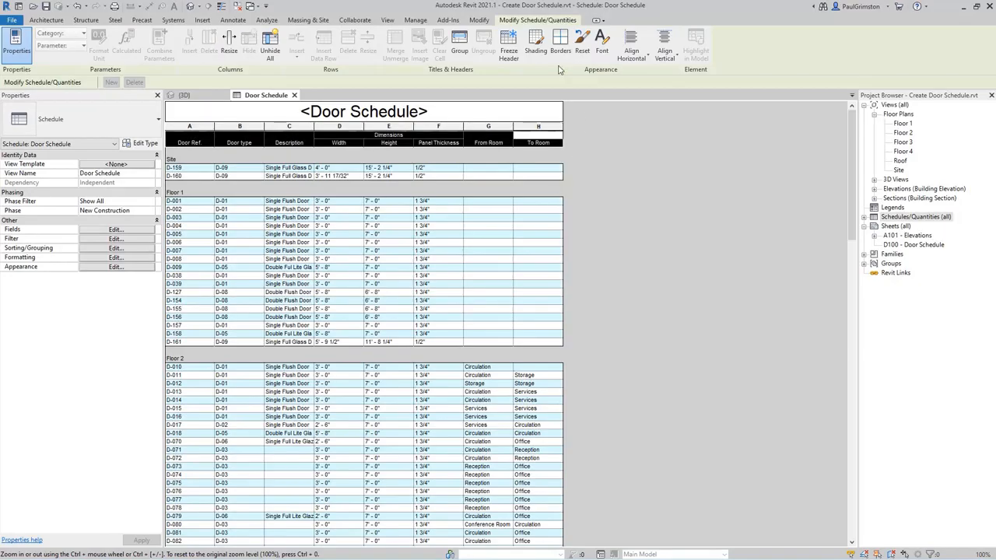
click(535, 48)
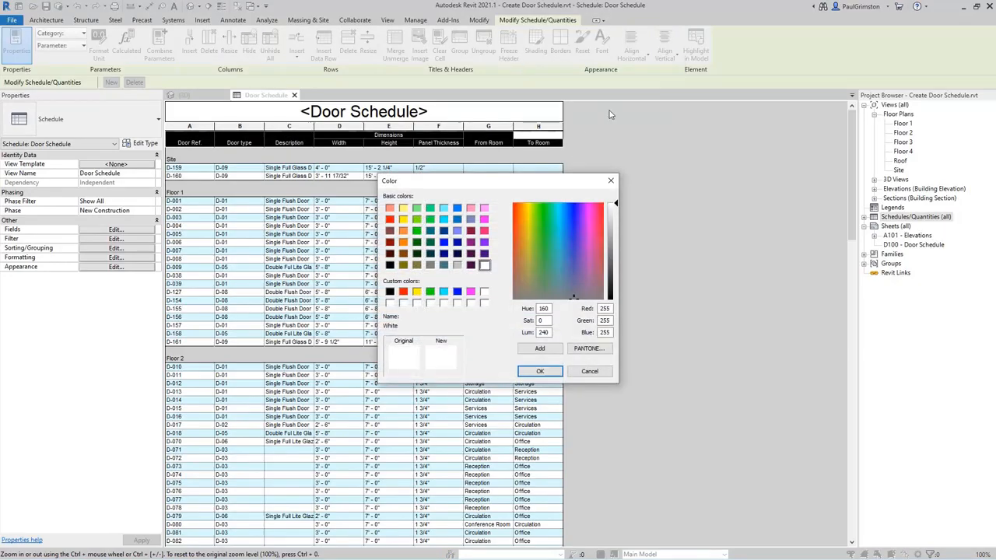
double_click(605, 309)
text(220)
double_click(613, 321)
text(250)
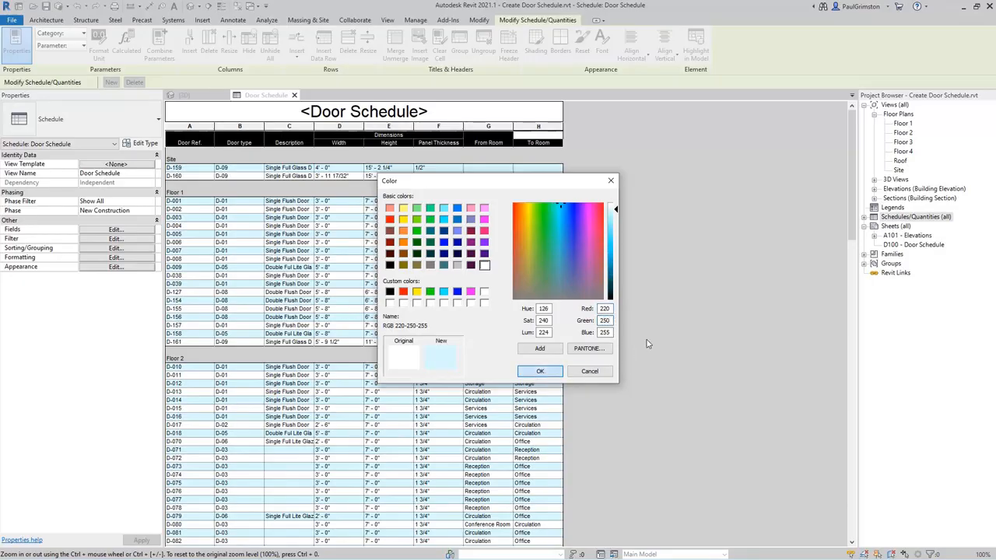
click(542, 371)
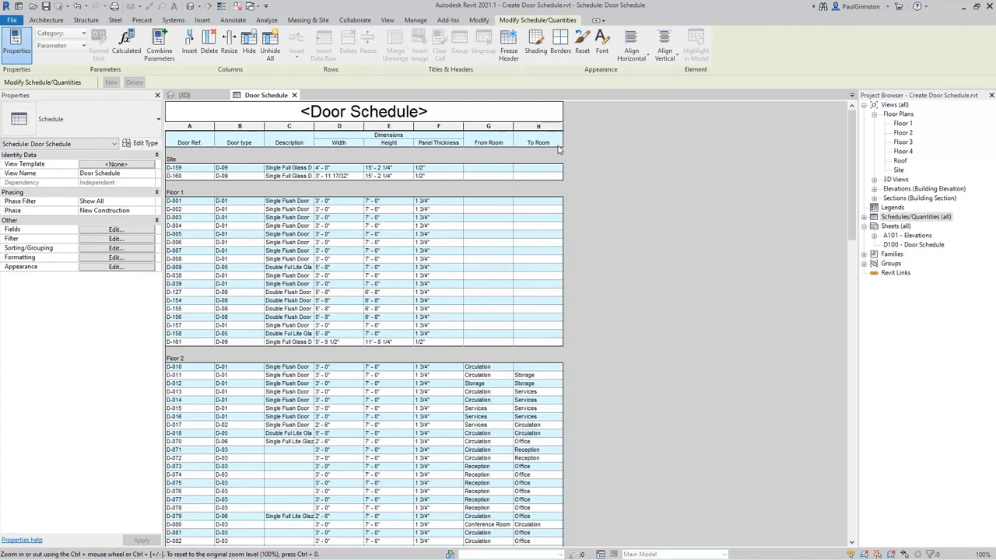
Make the text of all column headers bold.
drag(559, 148, 208, 140)
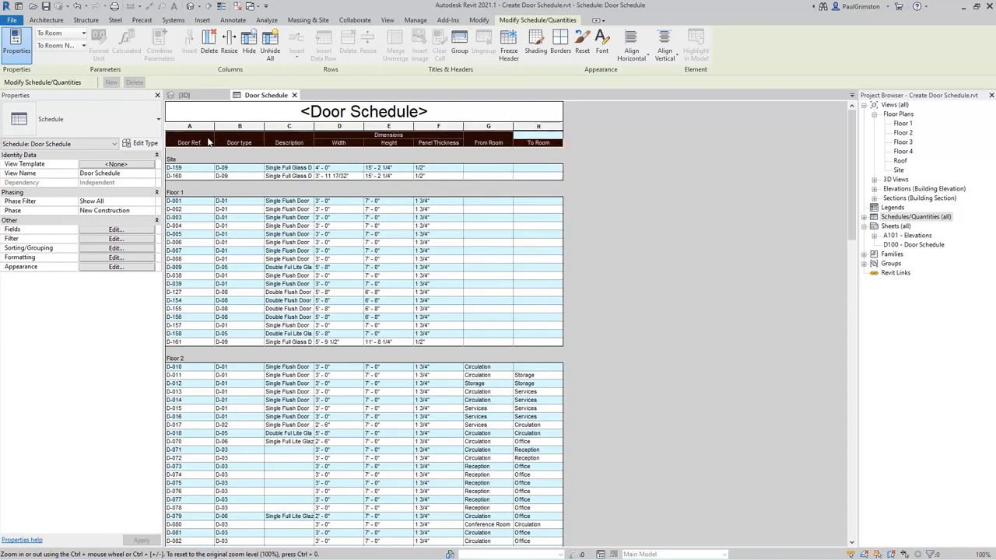
click(601, 43)
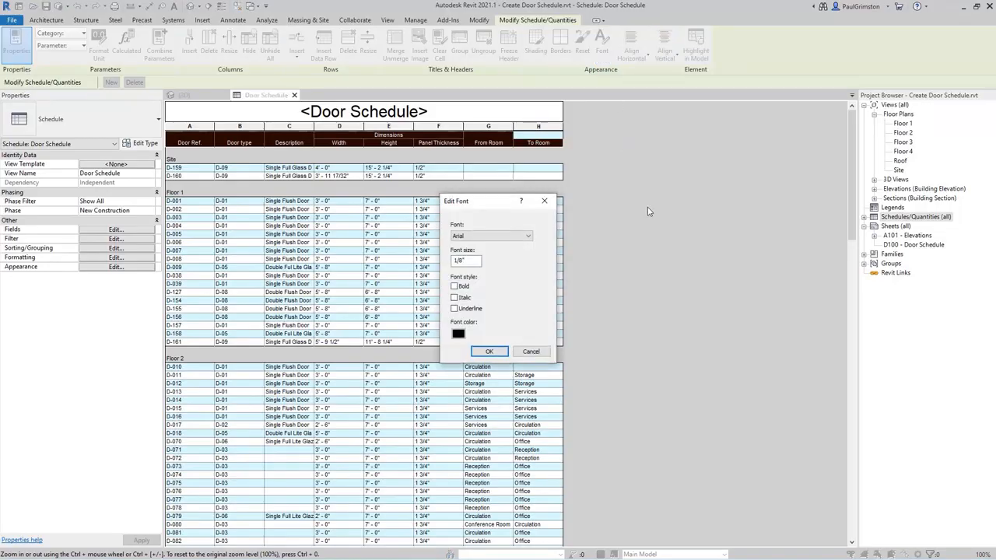
click(455, 286)
click(489, 351)
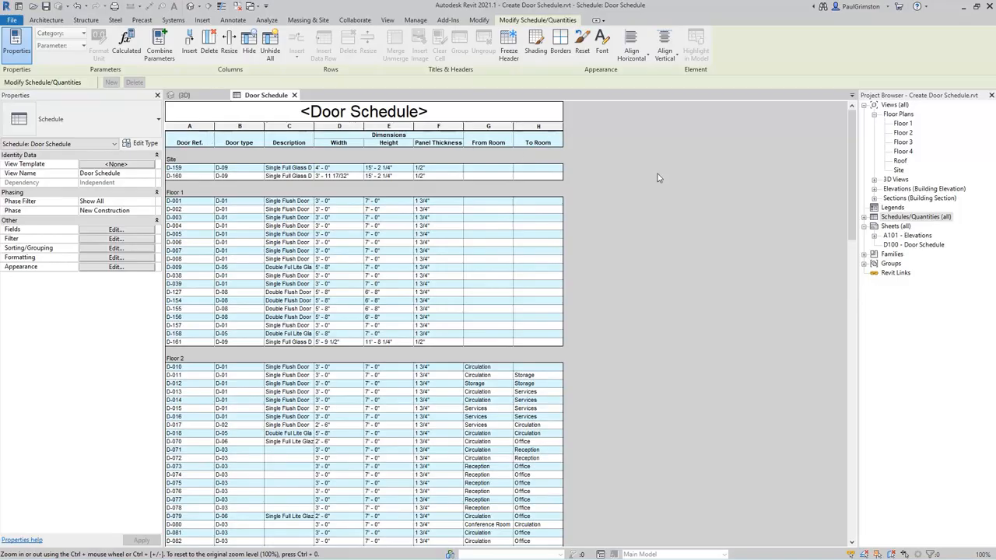
Freeze the schedule's header and scroll through the rows to check it.
scroll(658, 177, down, 5)
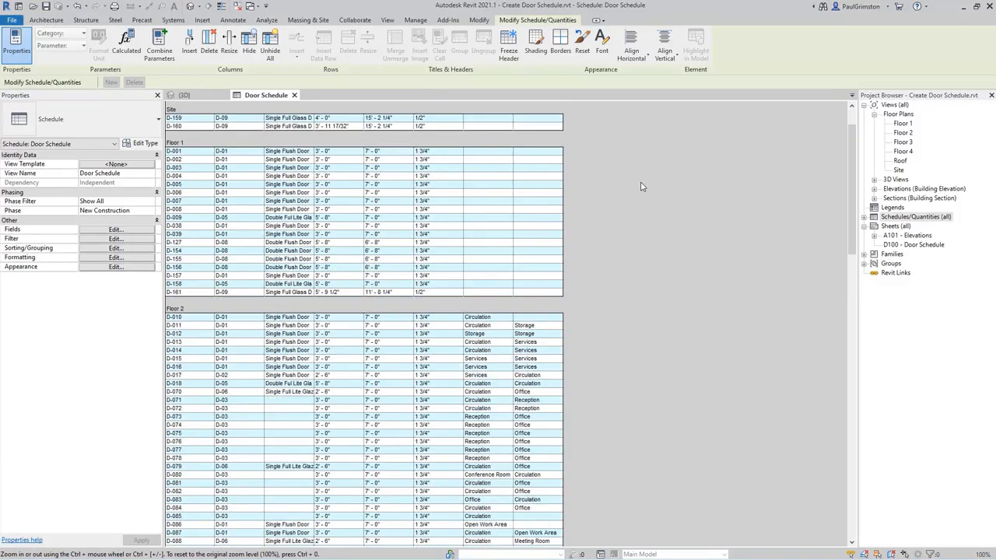
scroll(642, 187, down, 2)
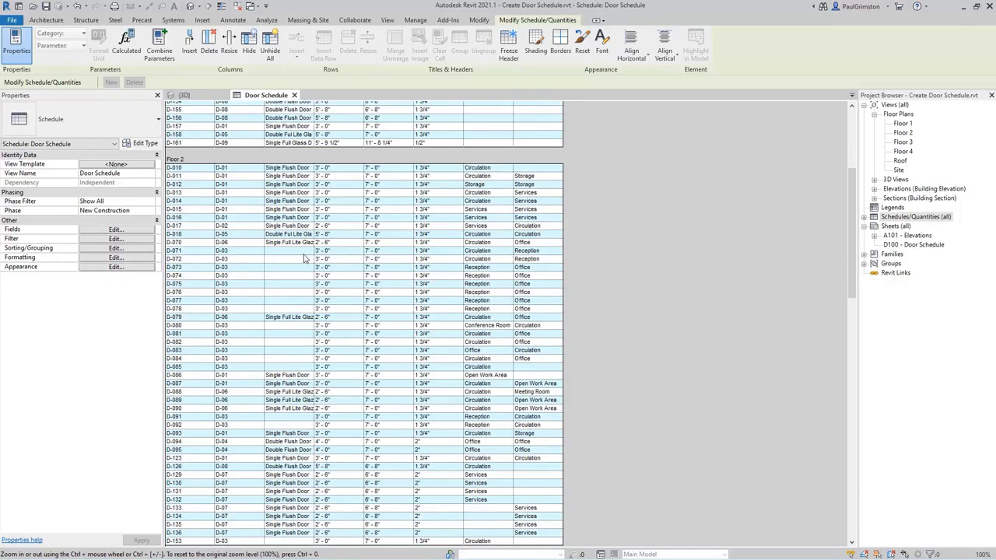
scroll(291, 262, down, 3)
scroll(291, 261, up, 4)
scroll(291, 261, down, 2)
scroll(291, 261, up, 2)
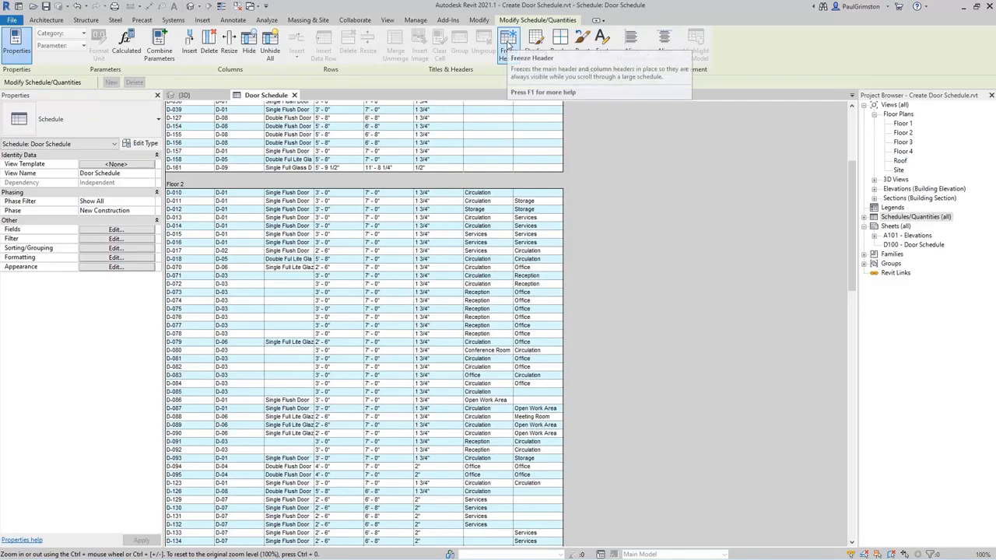
click(509, 48)
scroll(409, 263, down, 4)
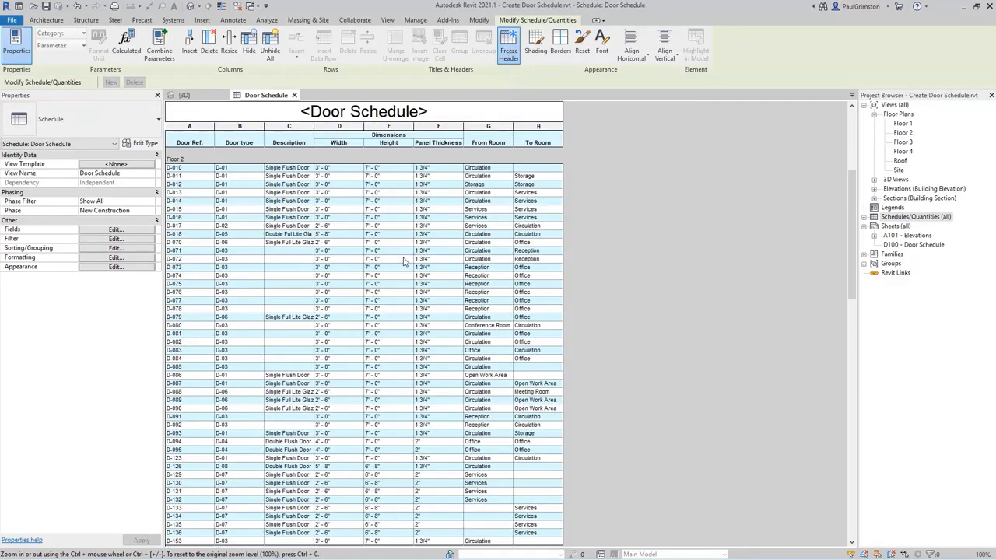
scroll(408, 263, up, 1)
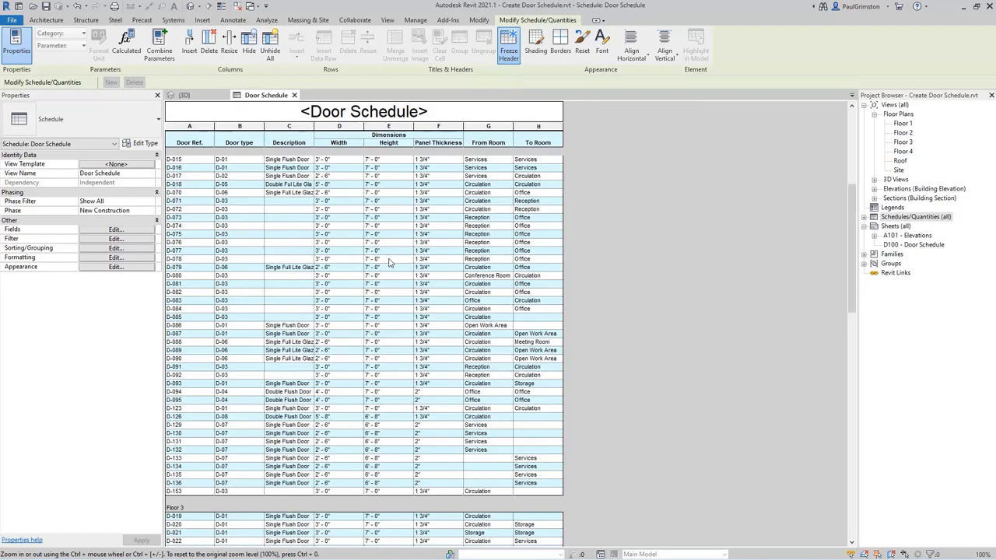
Enter Single Full Lite Glazed Panel as the description of door D-073 and apply it to all elements of that type.
click(276, 219)
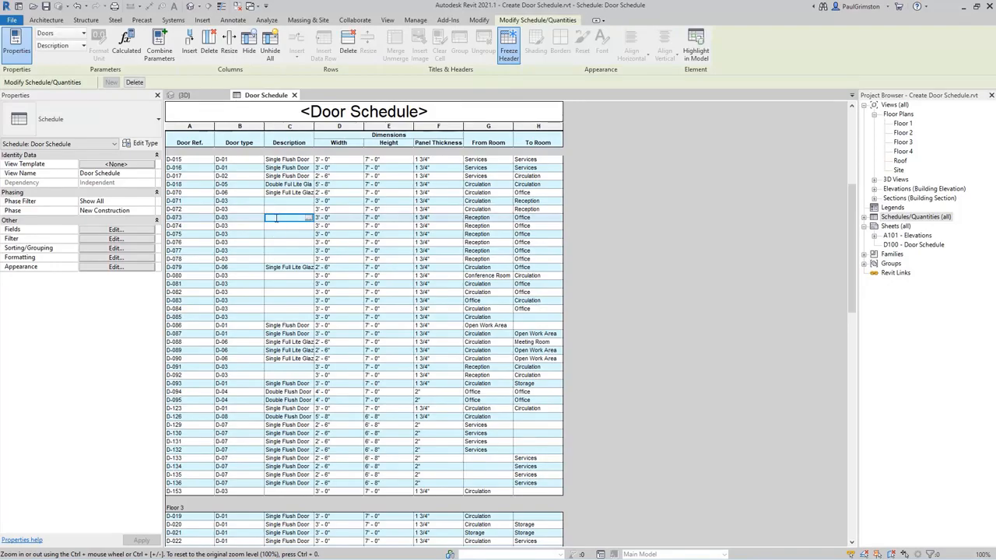
click(276, 218)
text(S)
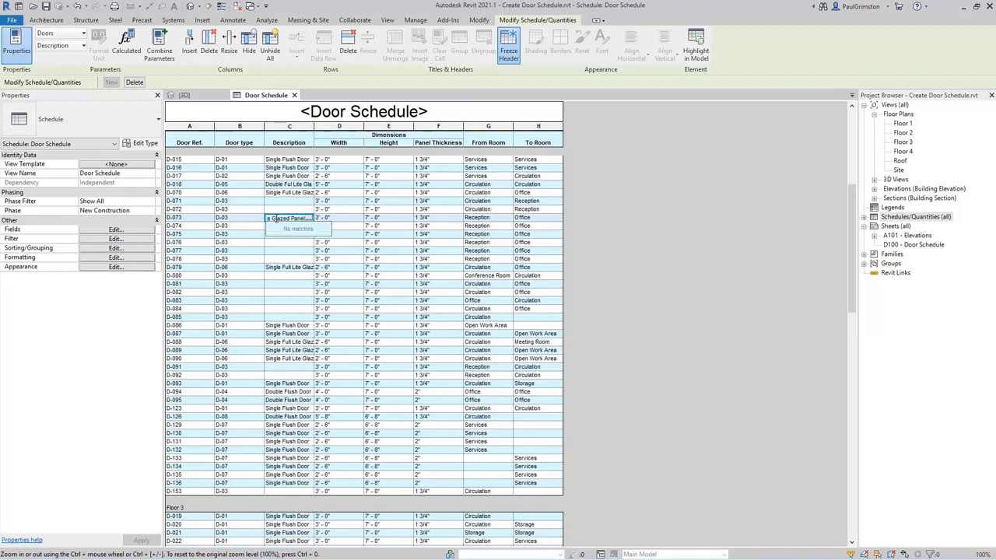
key(Return)
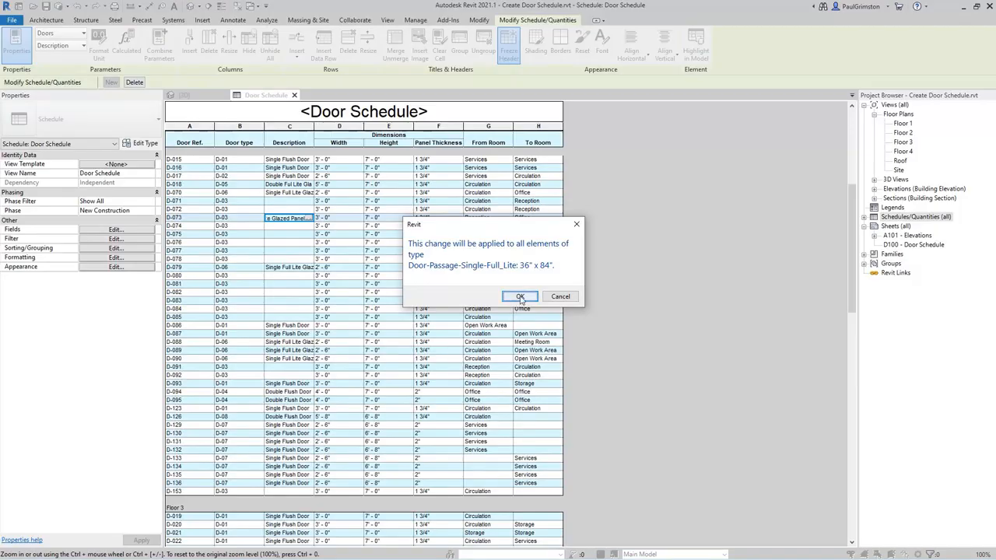
click(520, 297)
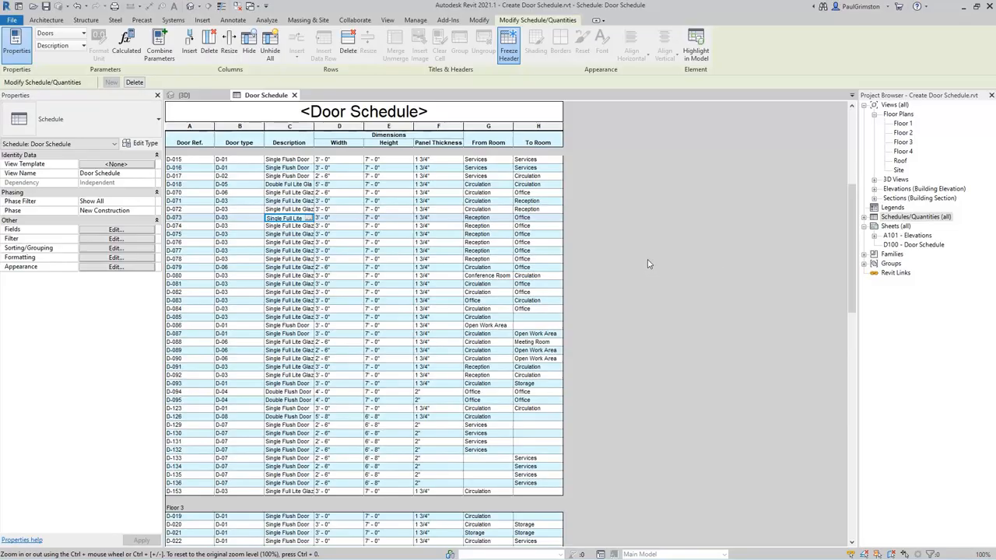
Open sheet D100 - Door Schedule and place the door schedule on it.
double_click(908, 245)
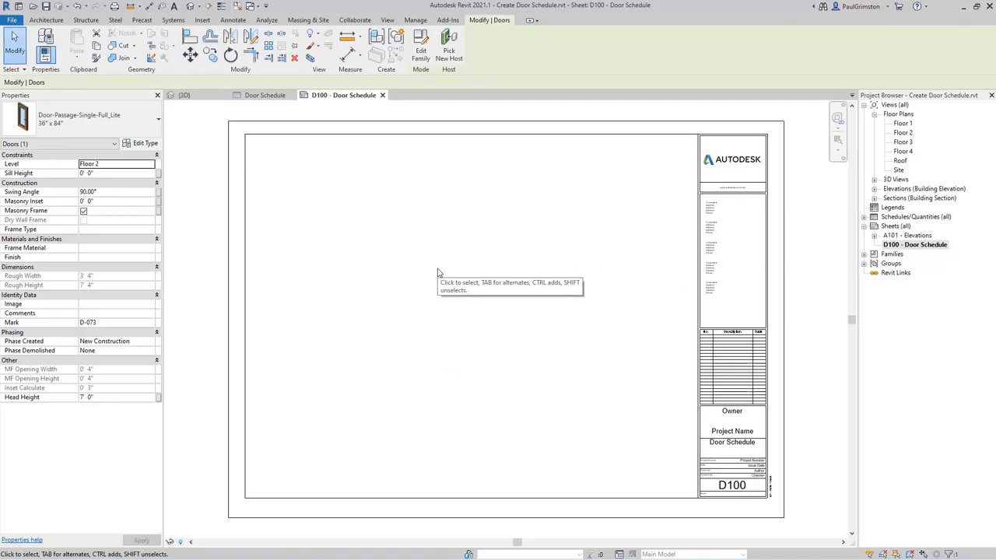
click(542, 224)
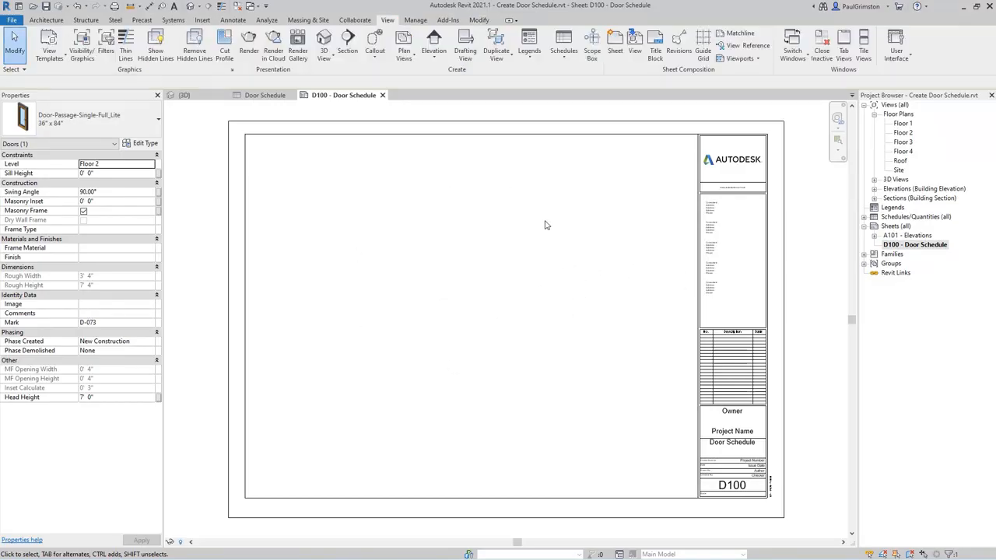
click(865, 217)
click(900, 226)
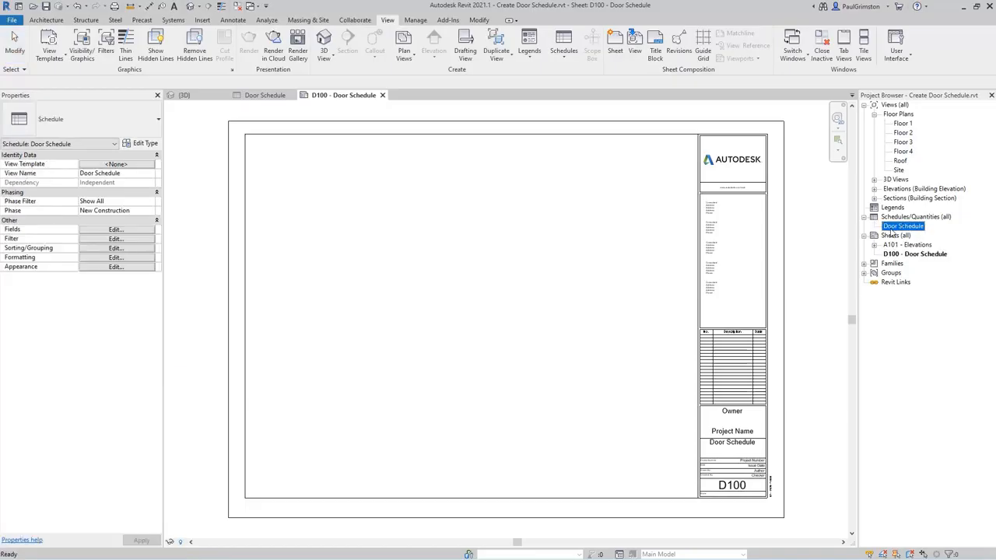
drag(900, 231, 414, 227)
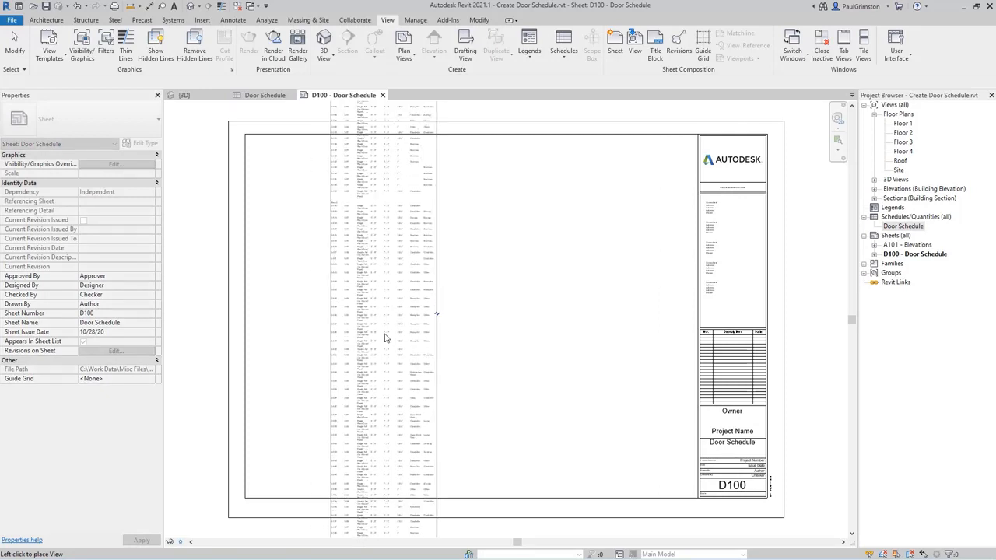
click(381, 519)
Move the placed schedule down so its title sits just inside the sheet's upper border.
middle_drag(489, 271, 485, 407)
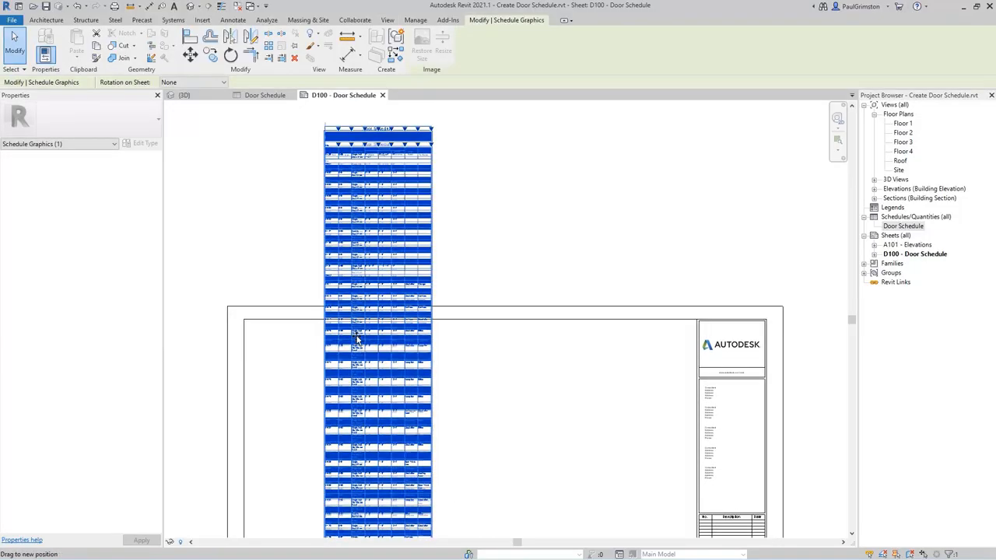
drag(357, 340, 361, 337)
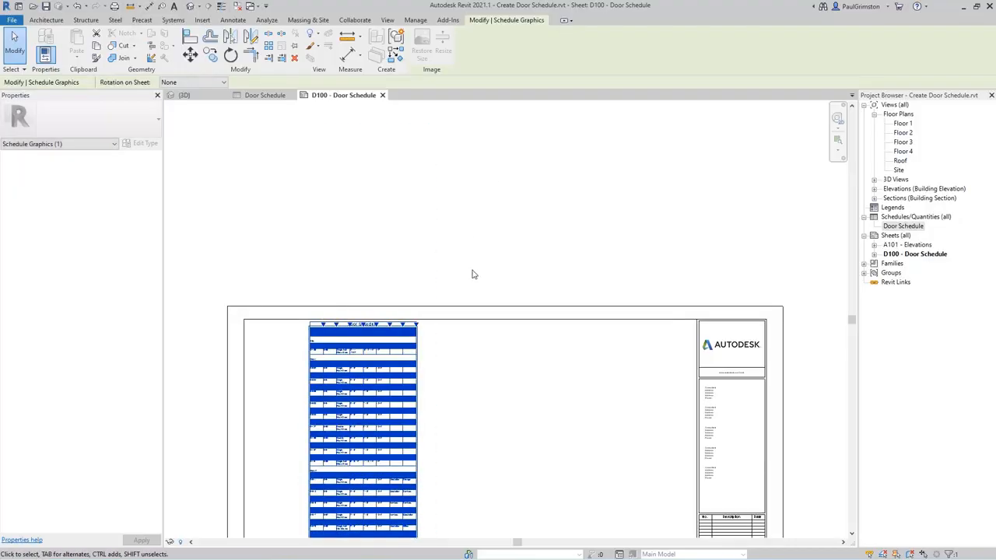
click(431, 207)
scroll(413, 164, down, 3)
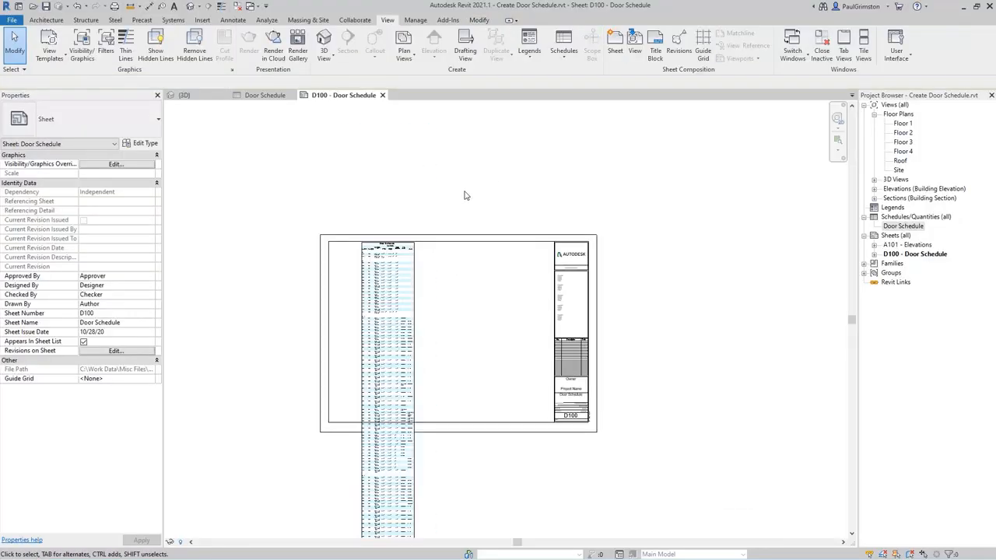
Widen the Description column of the schedule placed on the sheet so entries such as Single Flush Door fit on one line.
click(401, 293)
scroll(406, 294, up, 3)
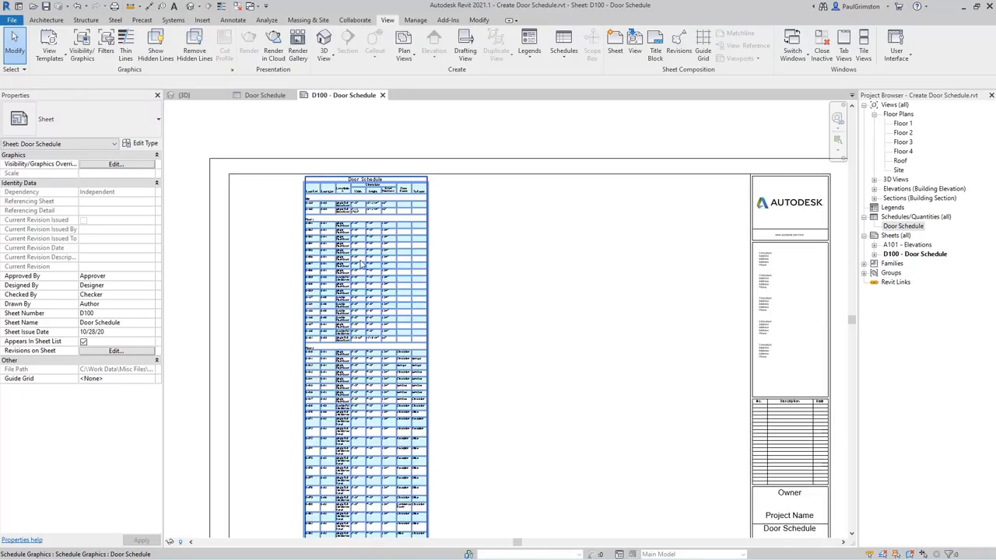
scroll(362, 264, up, 3)
scroll(317, 352, down, 1)
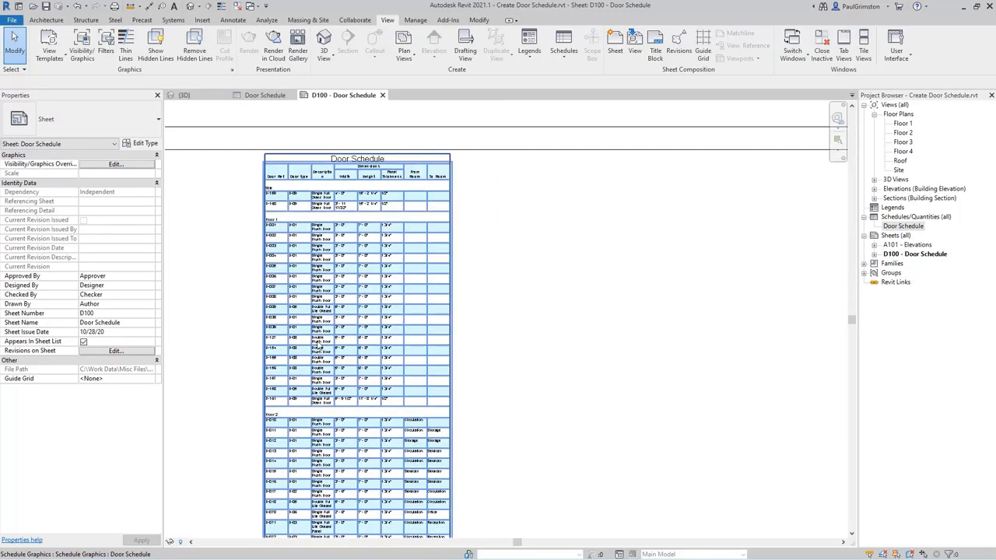
click(344, 182)
scroll(339, 180, up, 2)
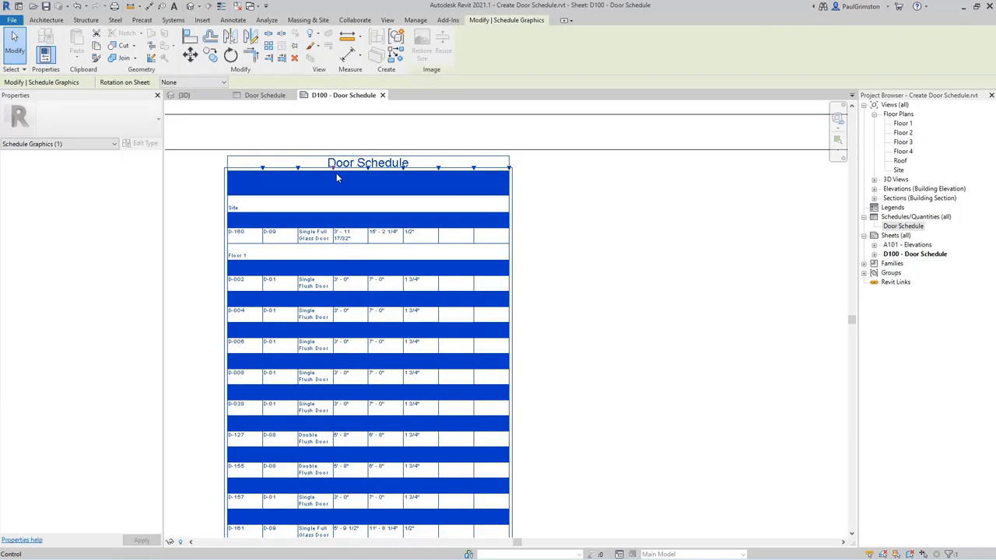
drag(336, 172, 371, 170)
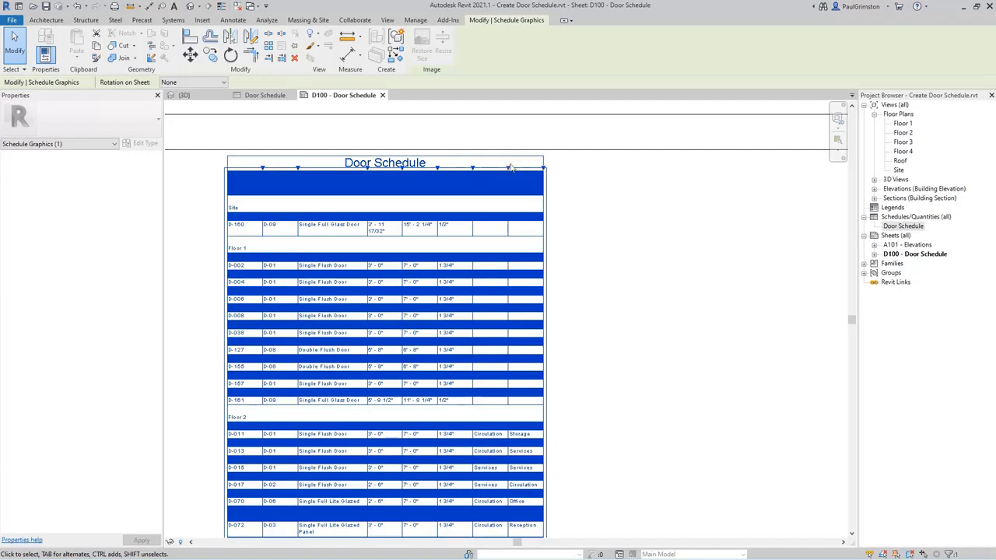
Widen the From Room and To Room columns of the placed schedule to about twice their width.
drag(510, 173, 542, 169)
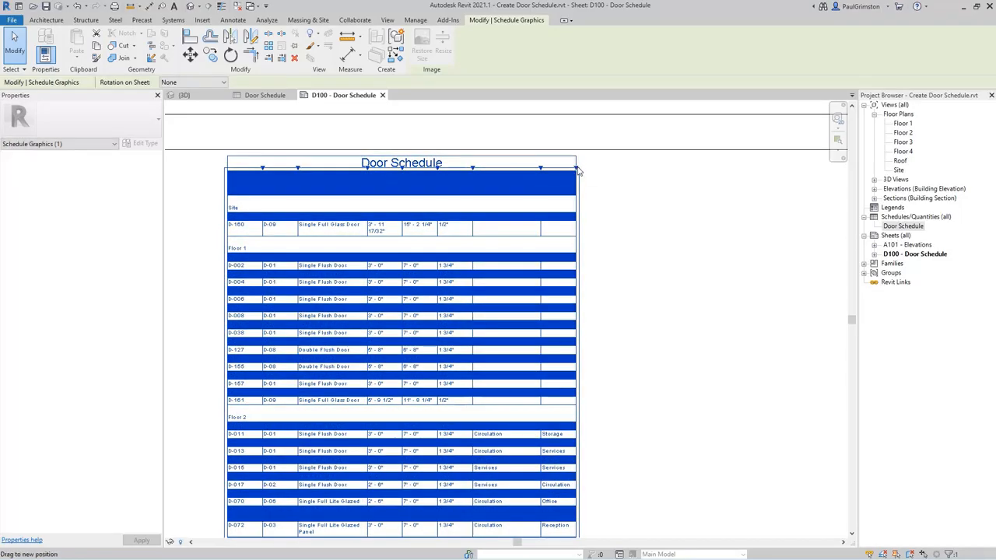
drag(612, 170, 612, 166)
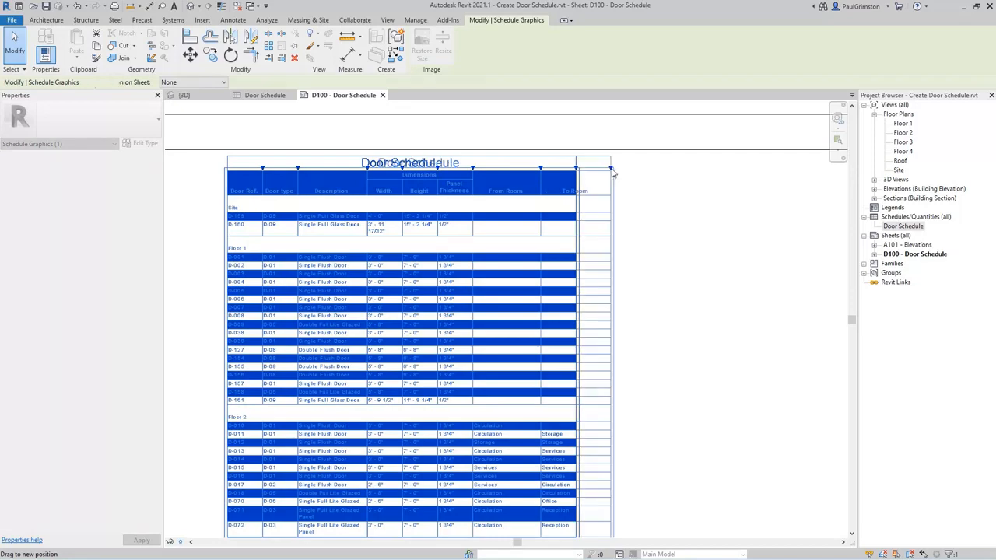
click(678, 200)
Widen the Description column further so Single Full Lite Glazed Panel fits on a single line.
scroll(666, 259, down, 4)
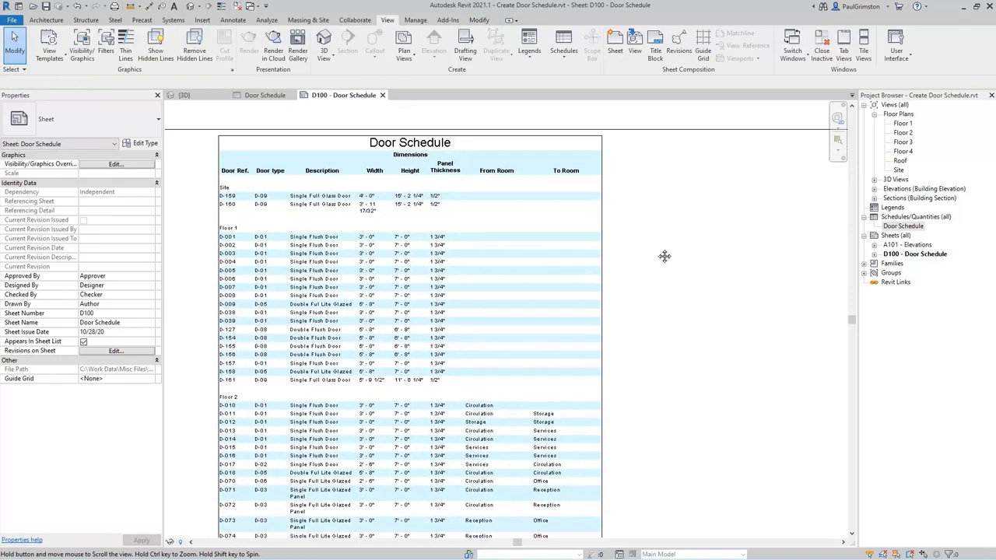
middle_drag(676, 274, 617, 263)
scroll(390, 302, up, 2)
middle_drag(401, 224, 397, 310)
scroll(405, 170, up, 1)
click(413, 156)
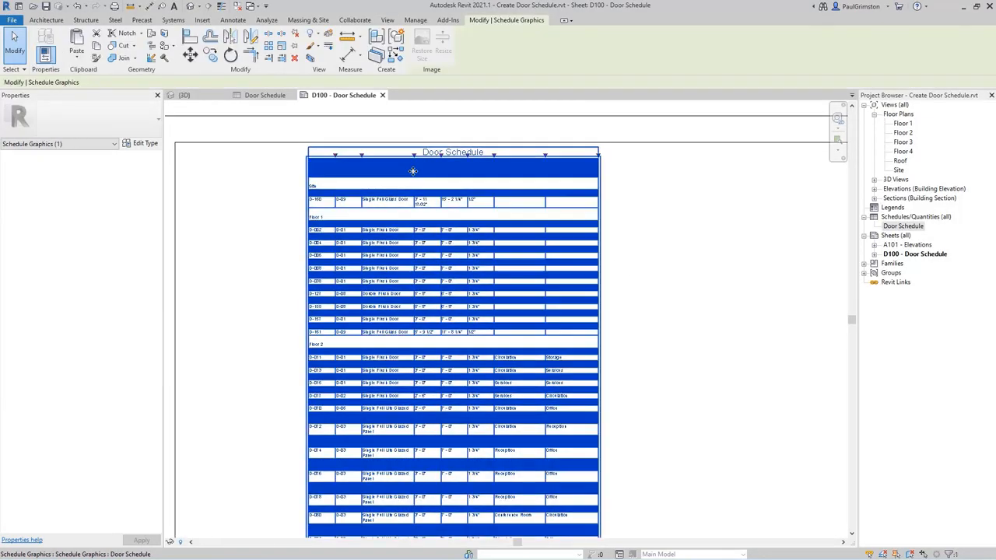
drag(428, 159, 444, 159)
click(689, 334)
Split the placed door schedule into two side-by-side segments within the sheet border.
middle_drag(689, 344, 536, 235)
scroll(587, 250, down, 3)
scroll(544, 238, down, 2)
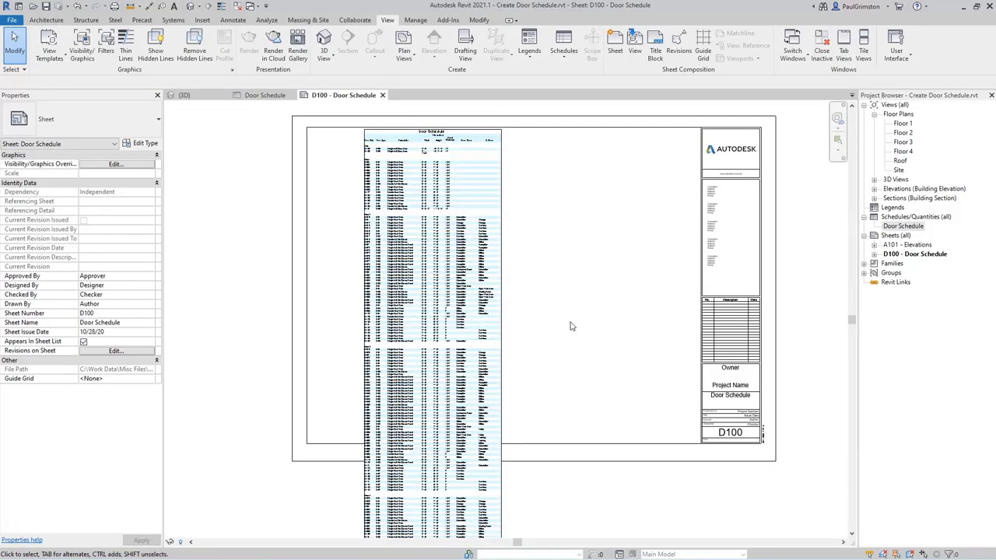
click(490, 311)
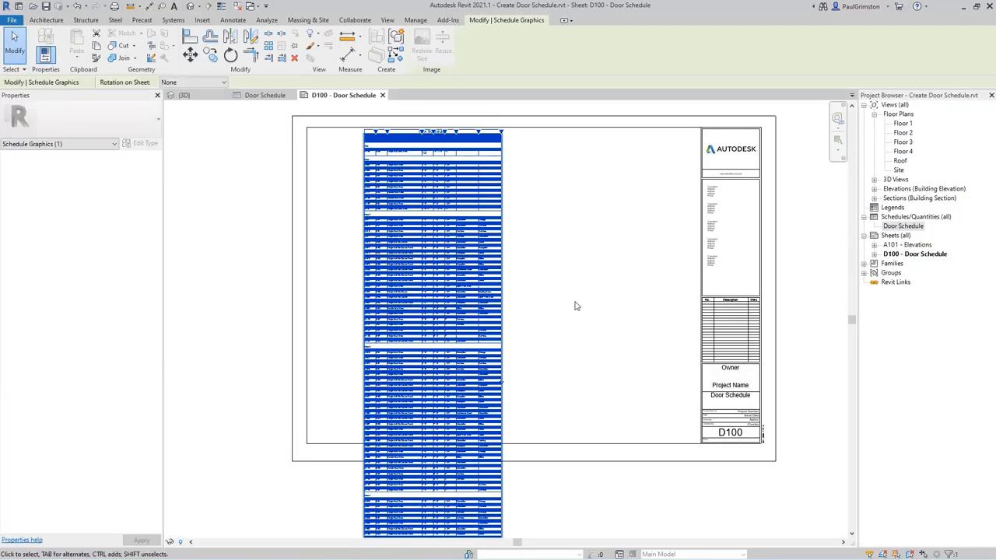
click(502, 386)
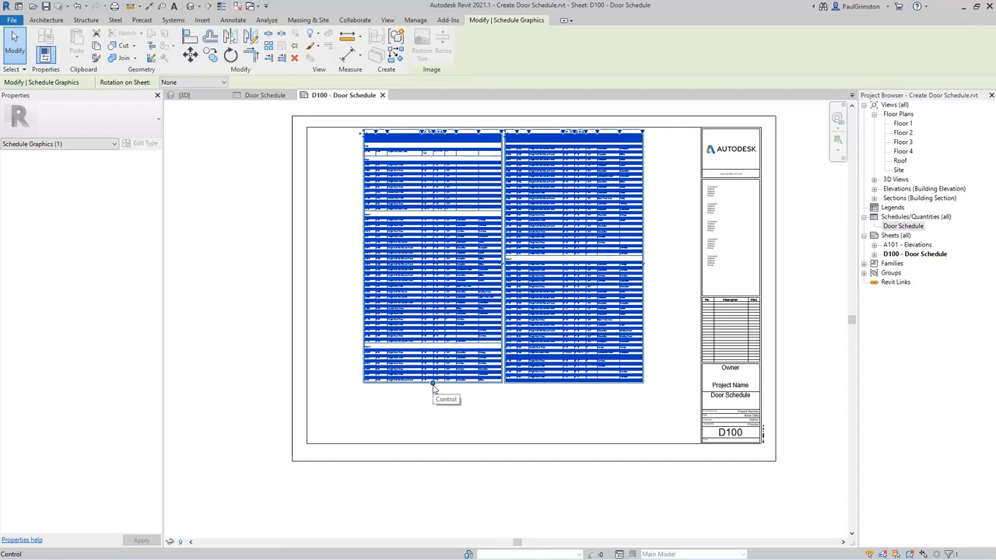
Shorten the first schedule segment so it ends with the Floor 2 group and the second segment starts with Floor 3.
drag(433, 382, 428, 351)
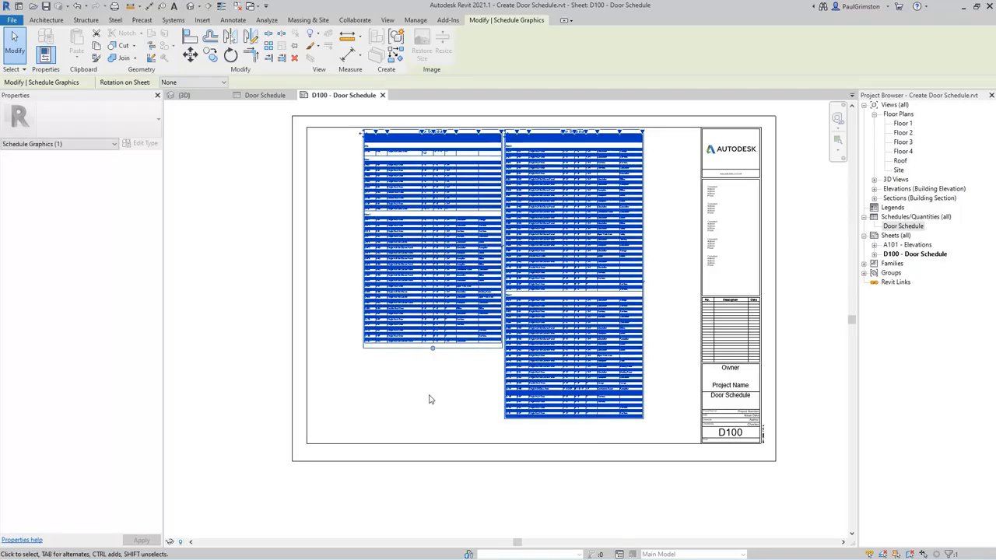
click(426, 396)
scroll(366, 214, up, 5)
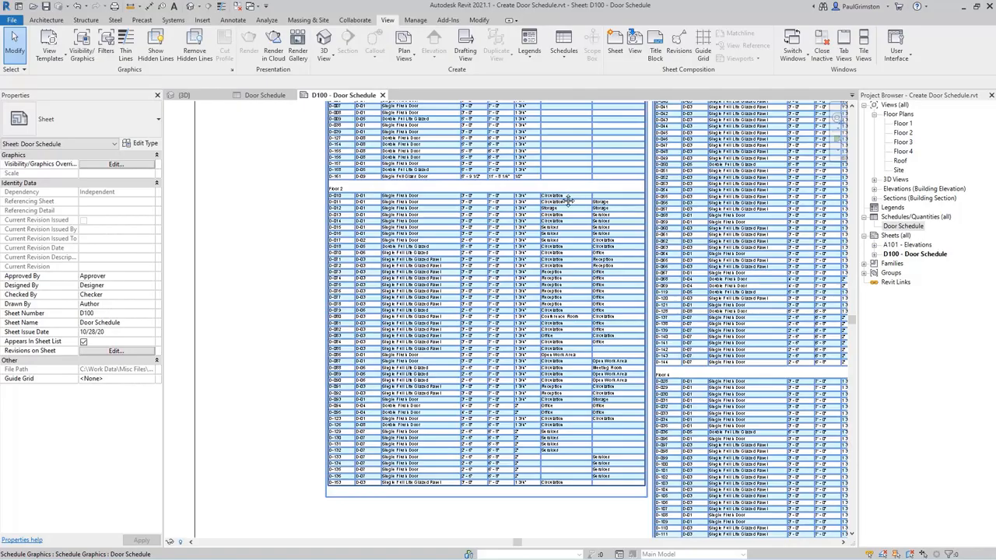
scroll(567, 201, up, 5)
scroll(475, 200, up, 2)
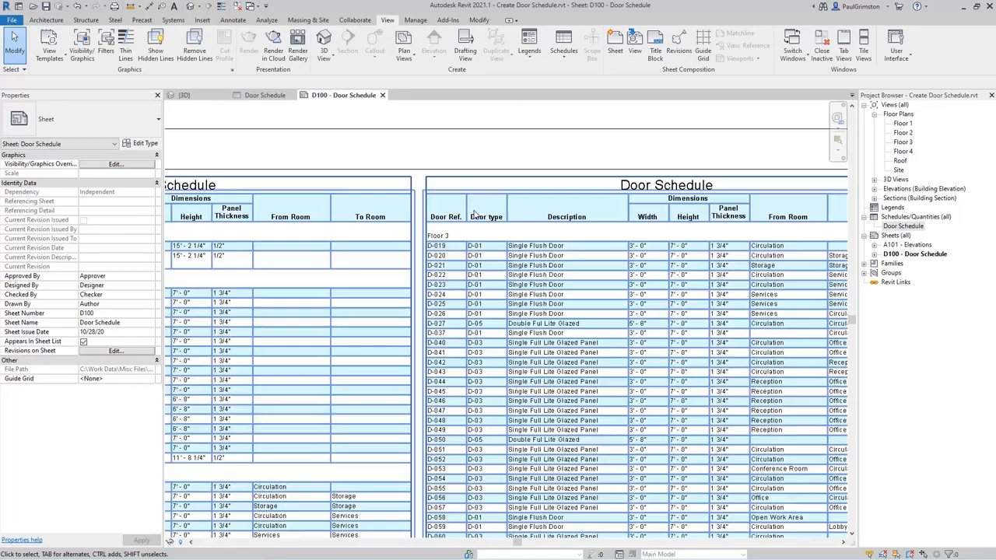
scroll(501, 165, down, 6)
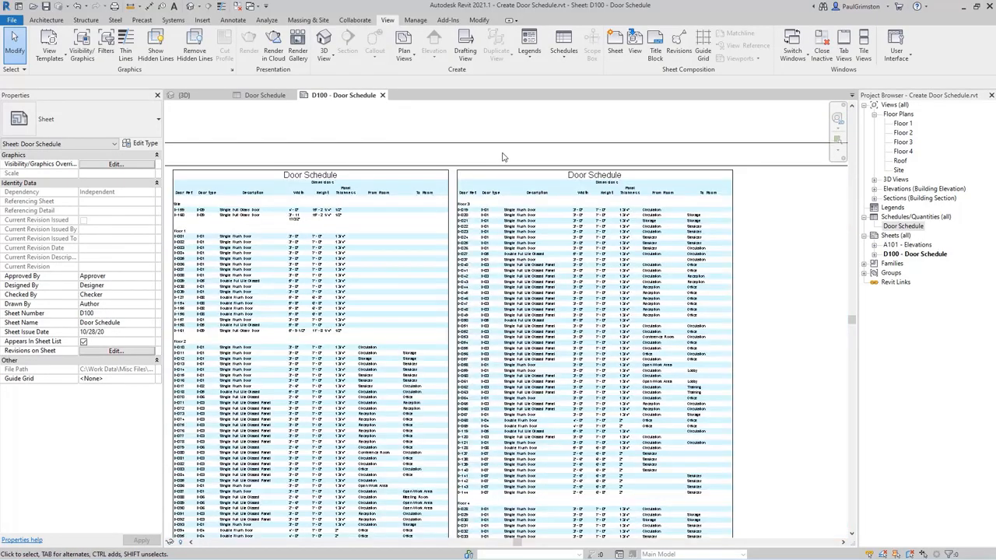
middle_drag(823, 401, 813, 377)
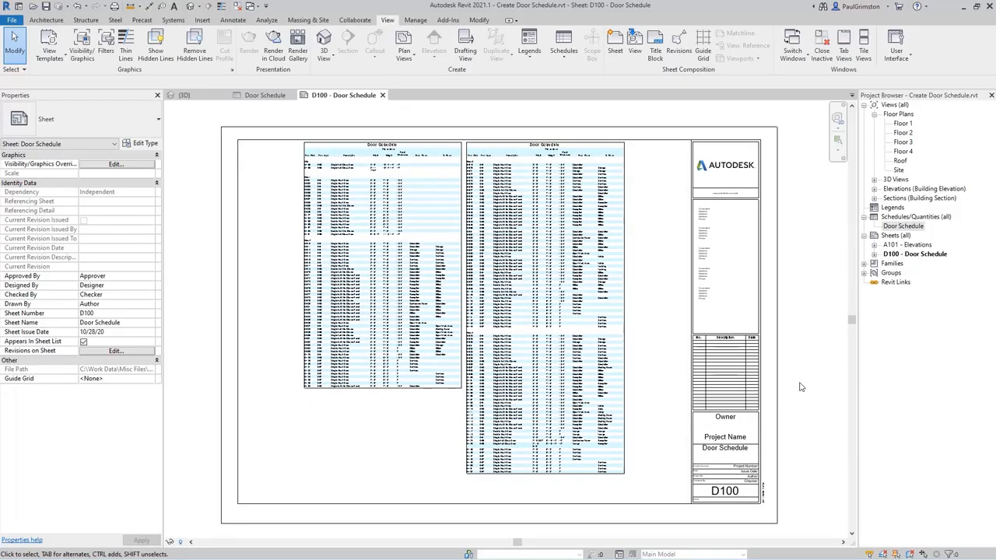